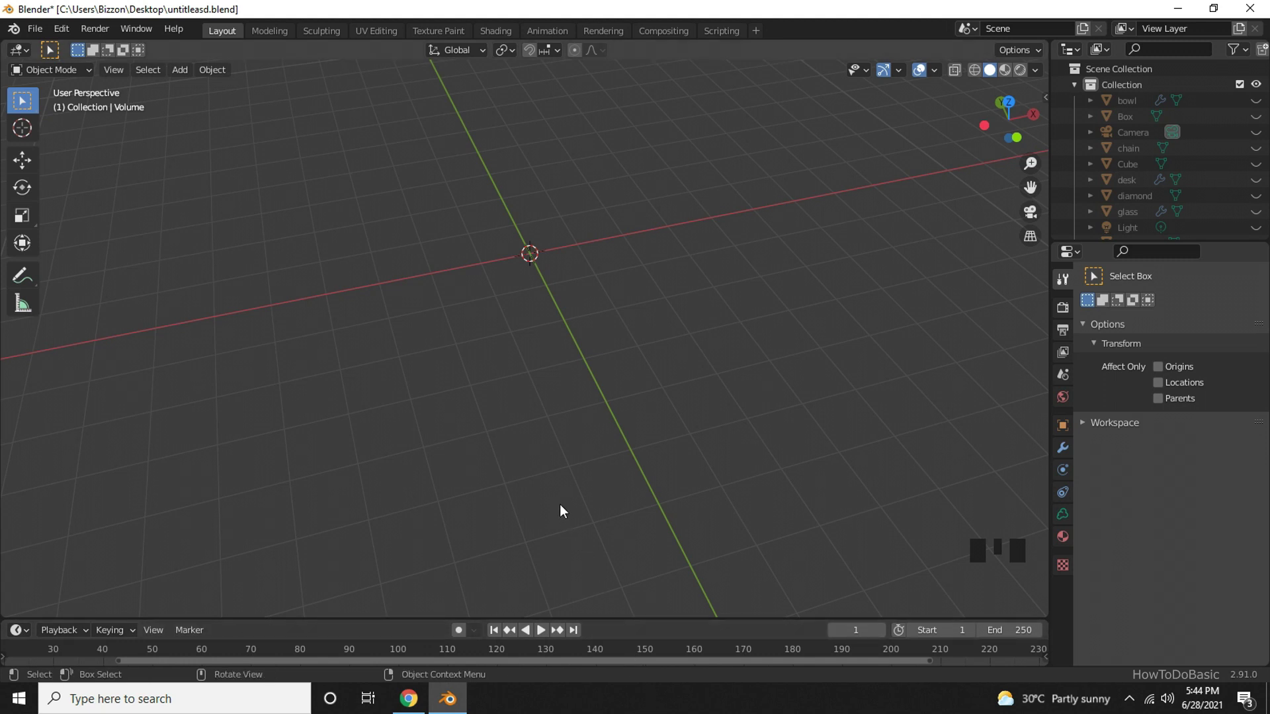
- Add a mesh plane at the scene origin
{"action": "key", "text": "shift+a"}
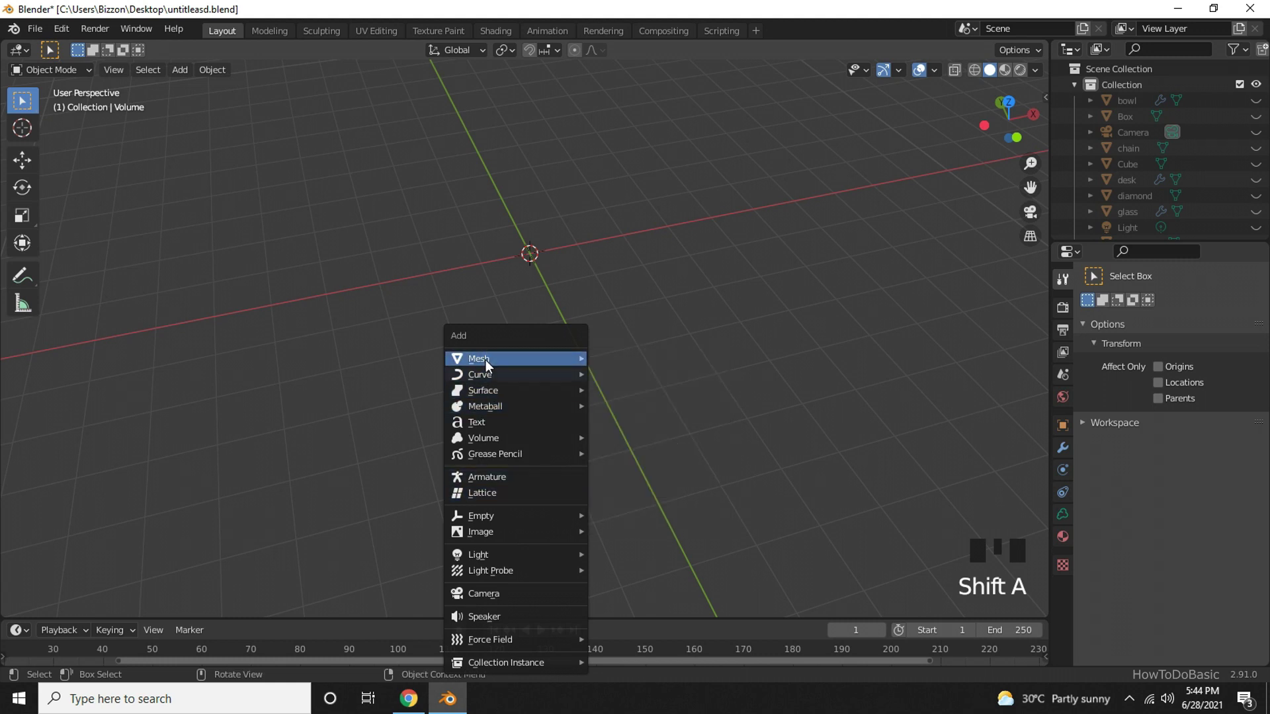
{"action": "mouse_move", "coordinate": [479, 358]}
{"action": "left_click", "coordinate": [606, 360]}
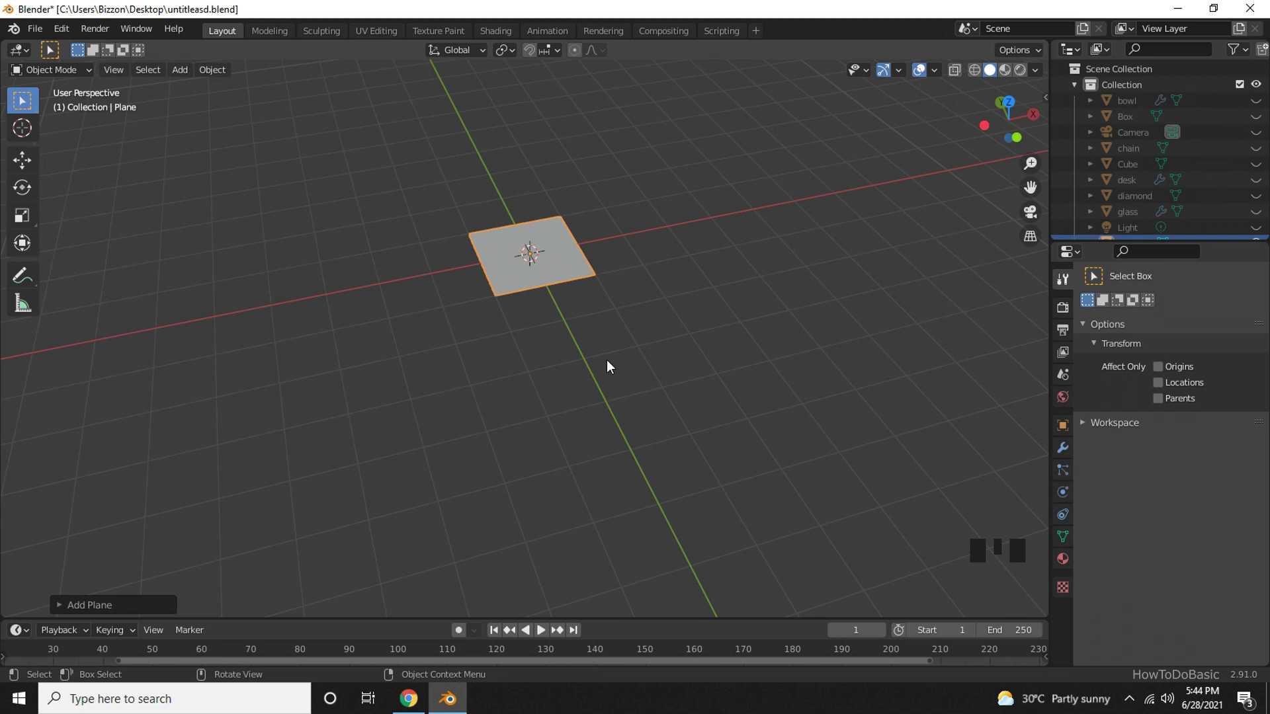
- Subdivide the plane's face with 10 cuts and return to Object Mode
{"action": "key", "text": "Tab"}
{"action": "right_click", "coordinate": [606, 360]}
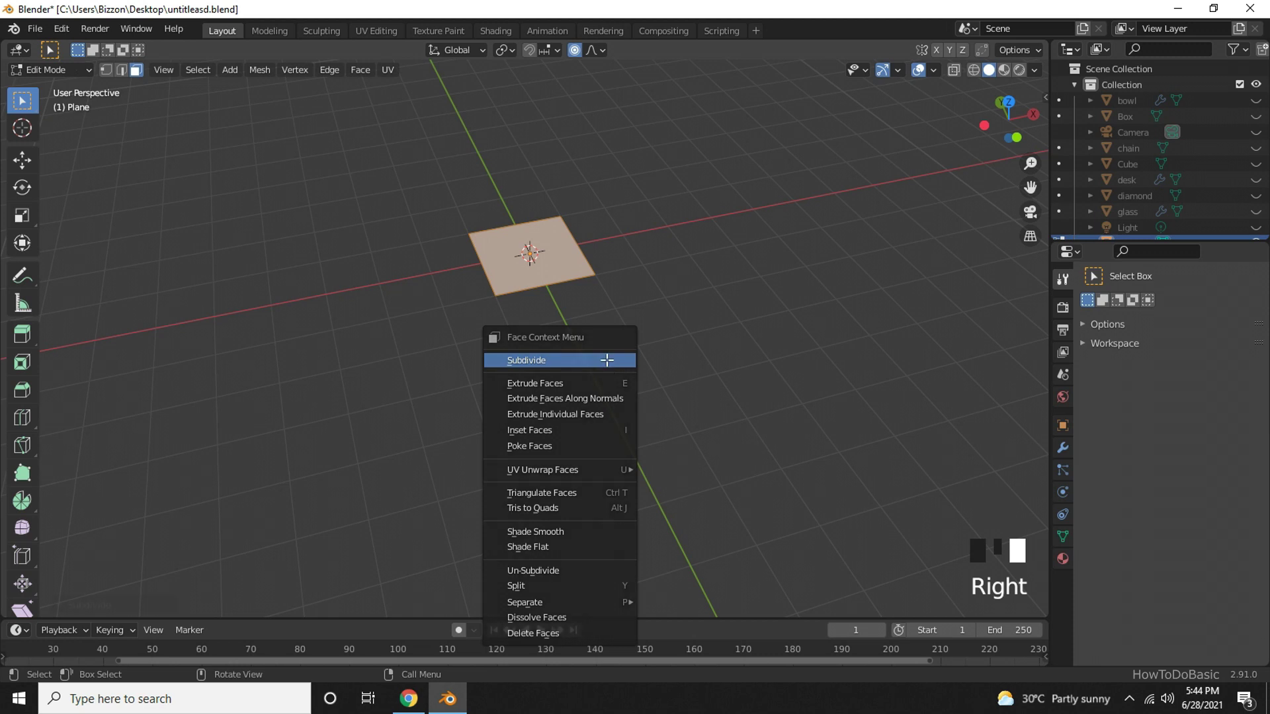
{"action": "left_click", "coordinate": [606, 361]}
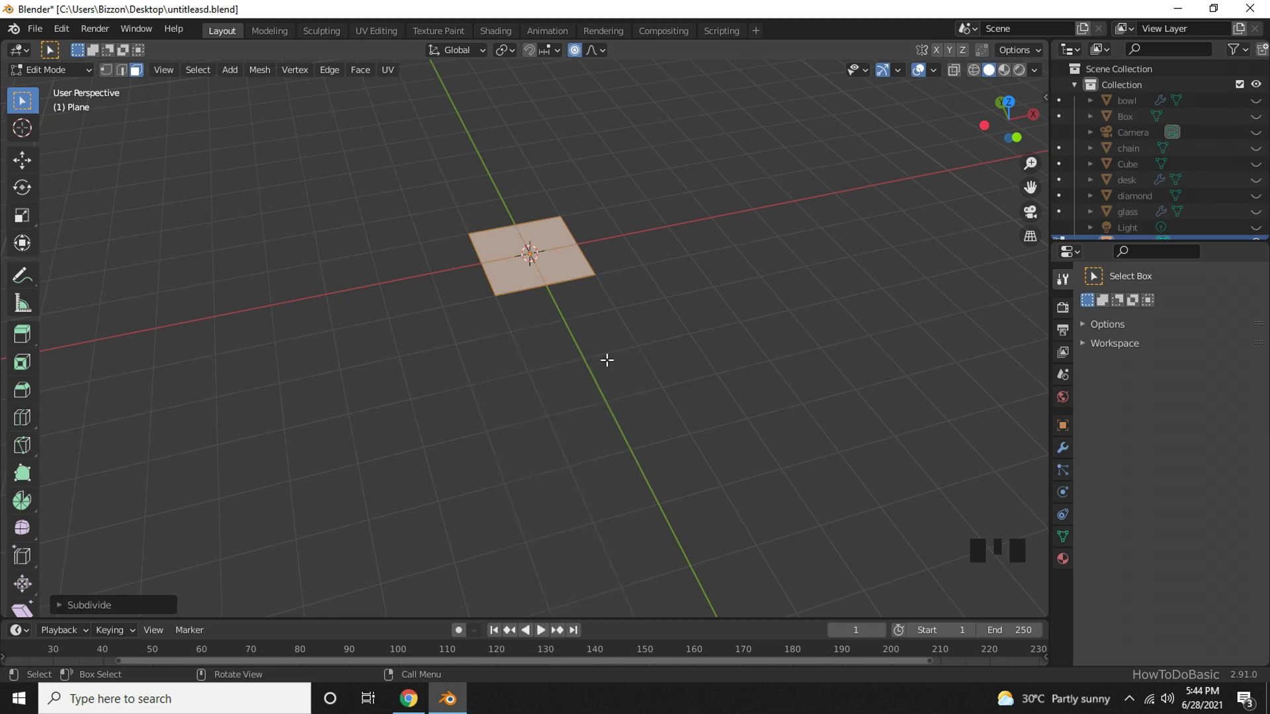
{"action": "left_click", "coordinate": [65, 605]}
{"action": "double_click", "coordinate": [201, 496]}
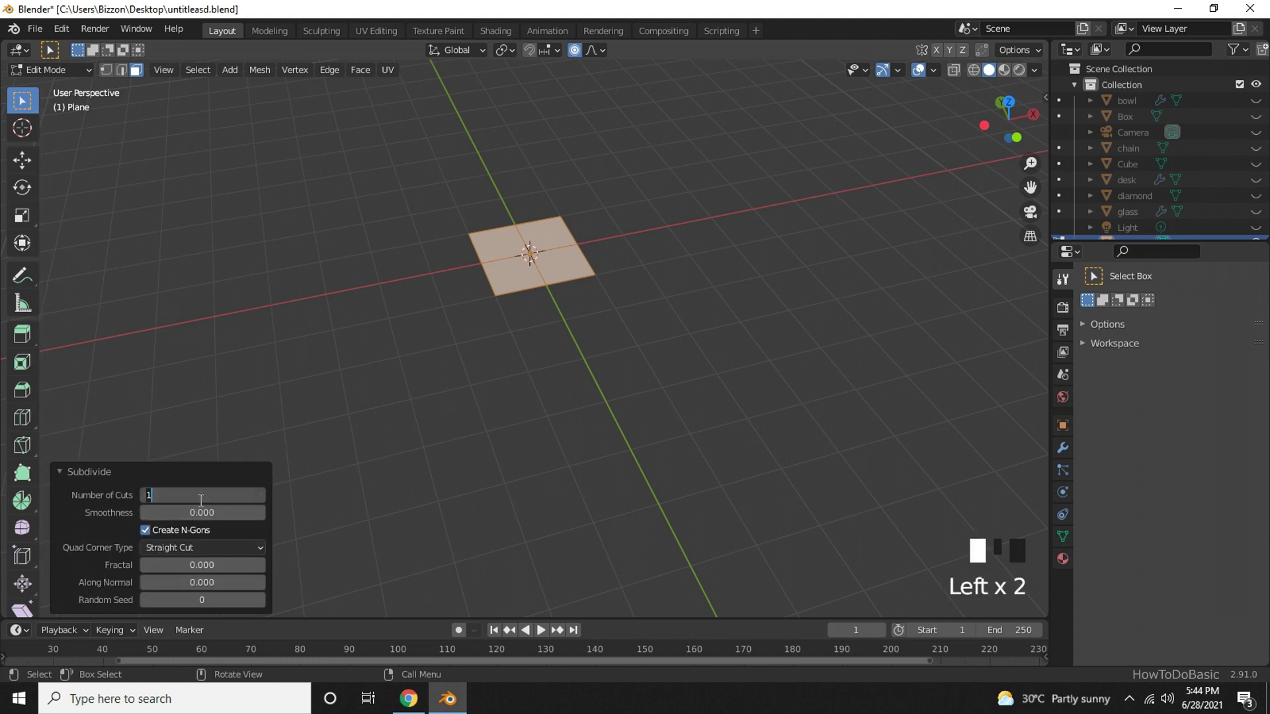
{"action": "type", "text": "0"}
{"action": "key", "text": "Return"}
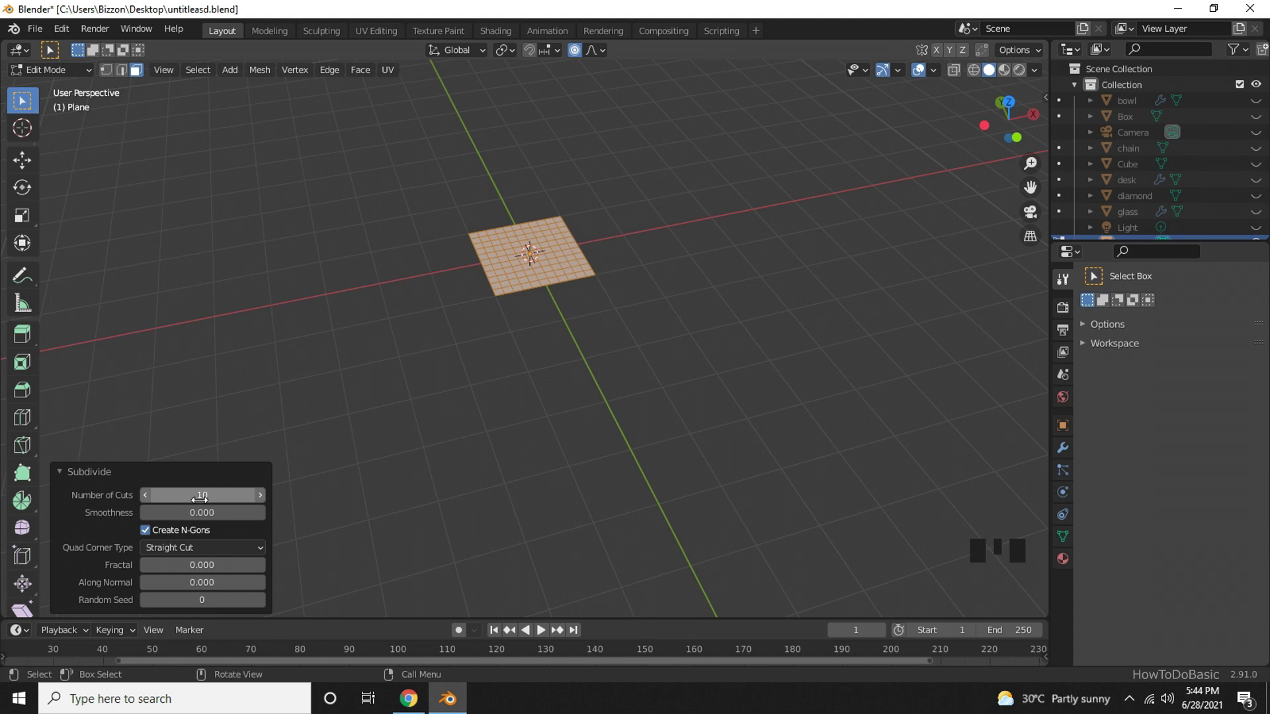
{"action": "key", "text": "Tab"}
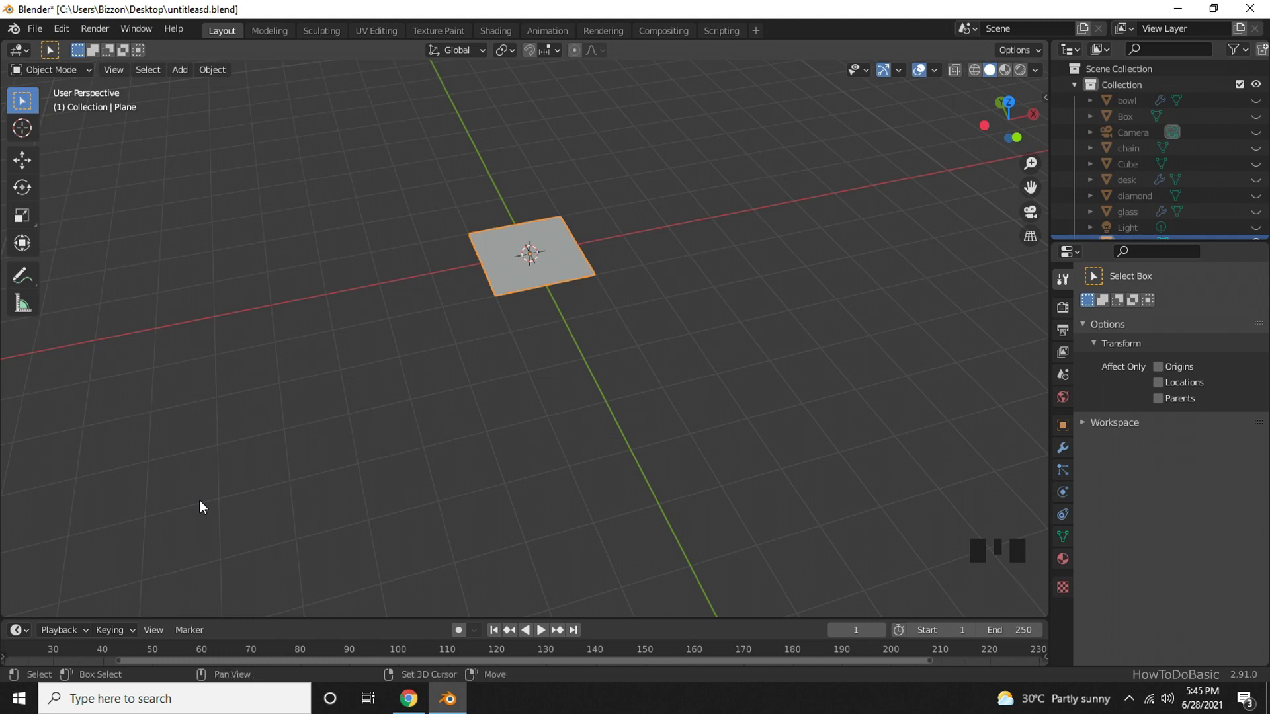
- Add a NURBS path at the origin and dismiss its creation settings
{"action": "key", "text": "shift+a"}
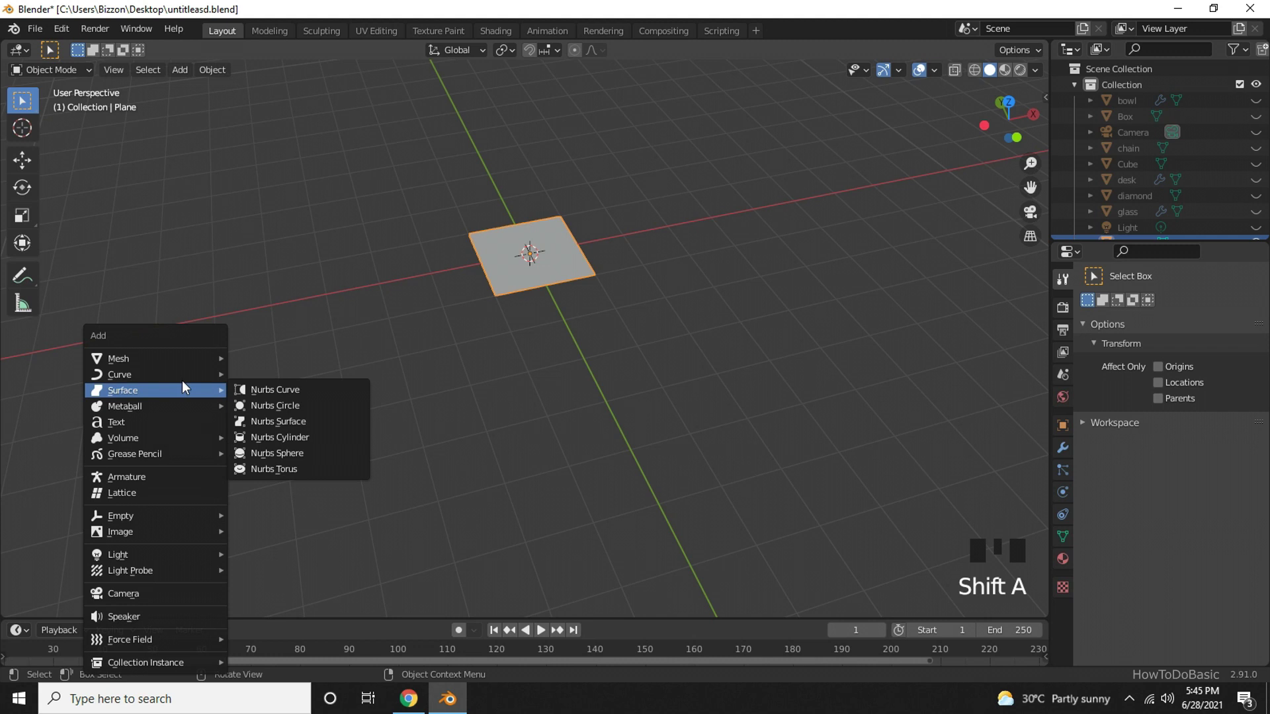
{"action": "mouse_move", "coordinate": [149, 374]}
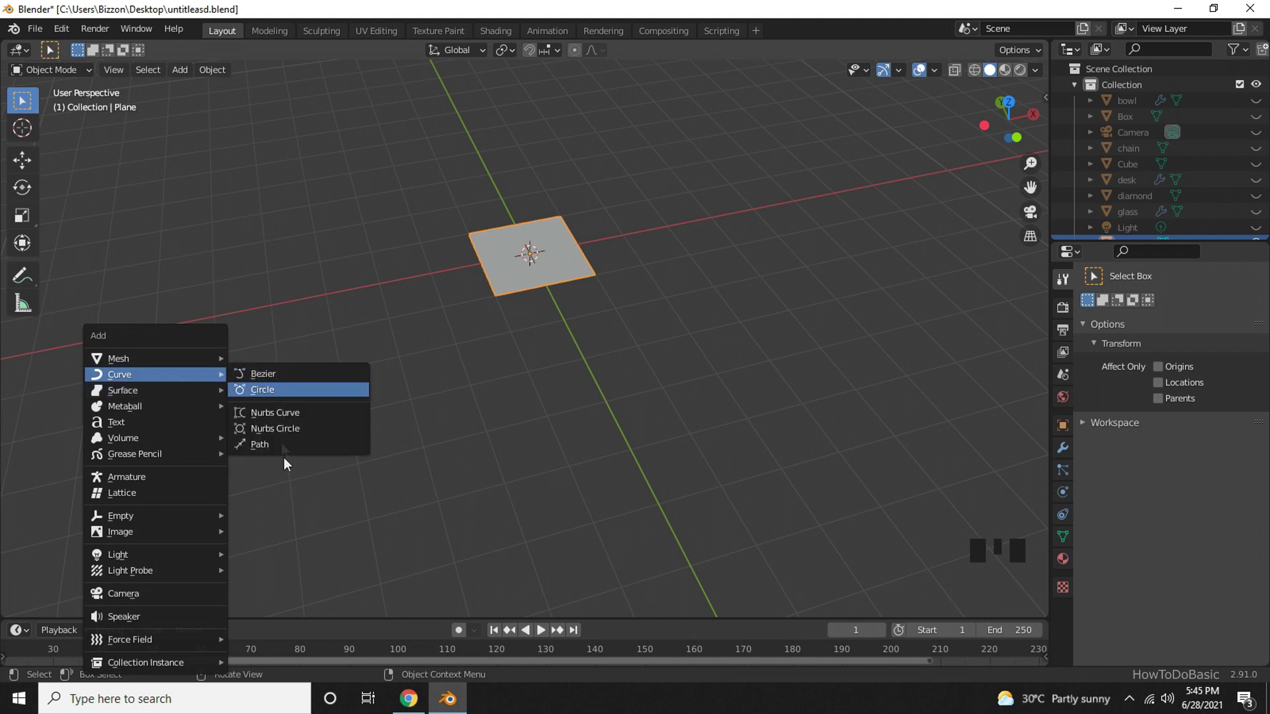
{"action": "left_click", "coordinate": [278, 439]}
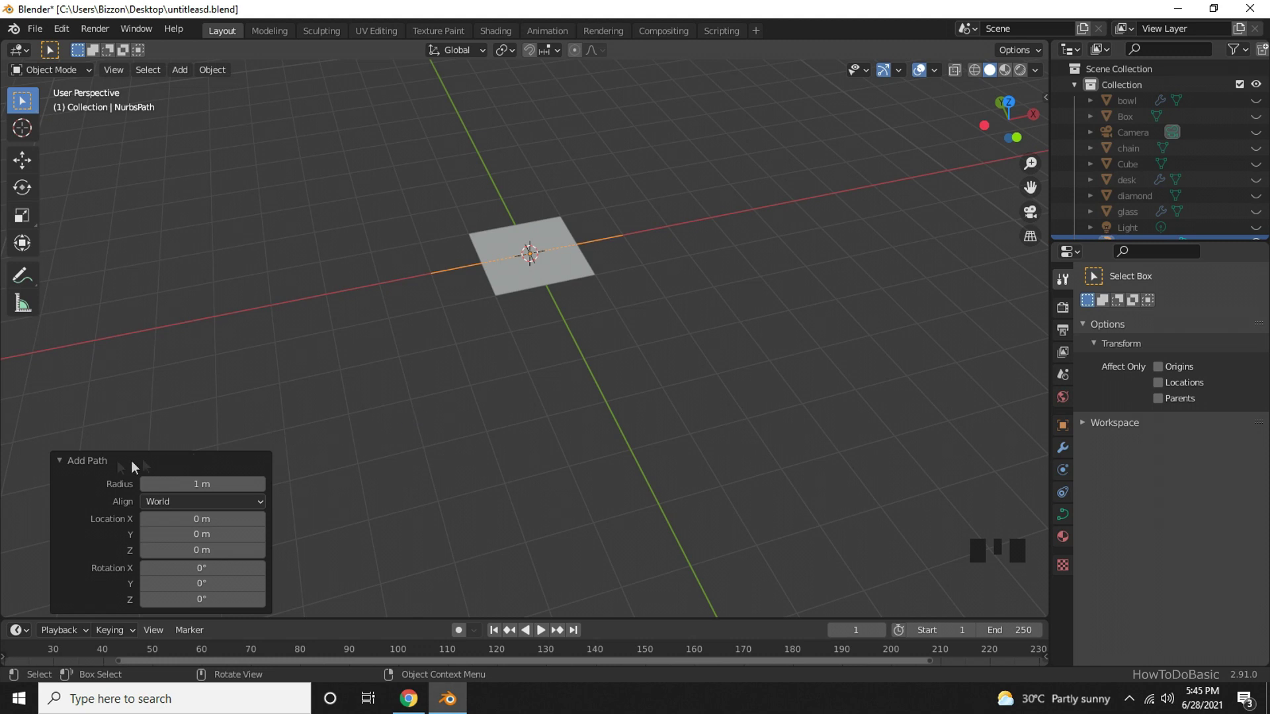
{"action": "left_click", "coordinate": [94, 461]}
{"action": "scroll", "coordinate": [567, 312], "scroll_direction": "up", "scroll_amount": 4}
{"action": "middle_click_drag", "start_coordinate": [567, 312], "coordinate": [559, 522], "text": "shift"}
{"action": "scroll", "coordinate": [557, 523], "scroll_direction": "up", "scroll_amount": 1}
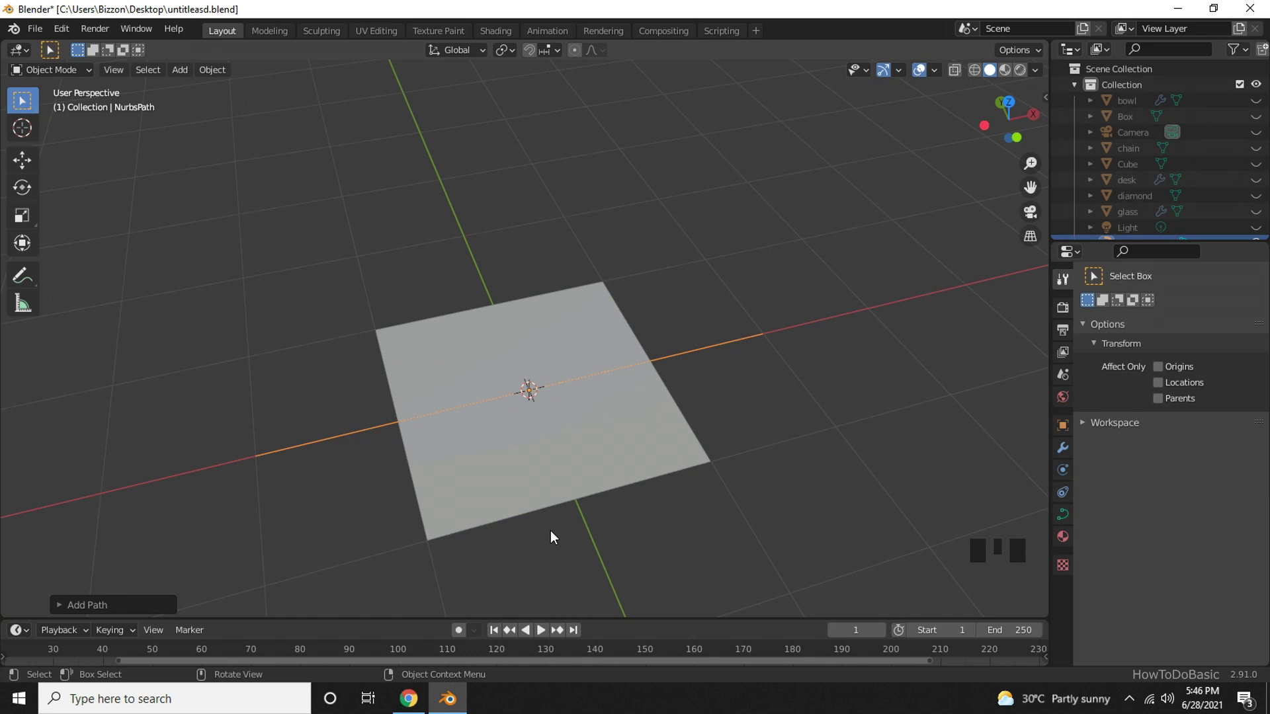
{"action": "left_click", "coordinate": [372, 429]}
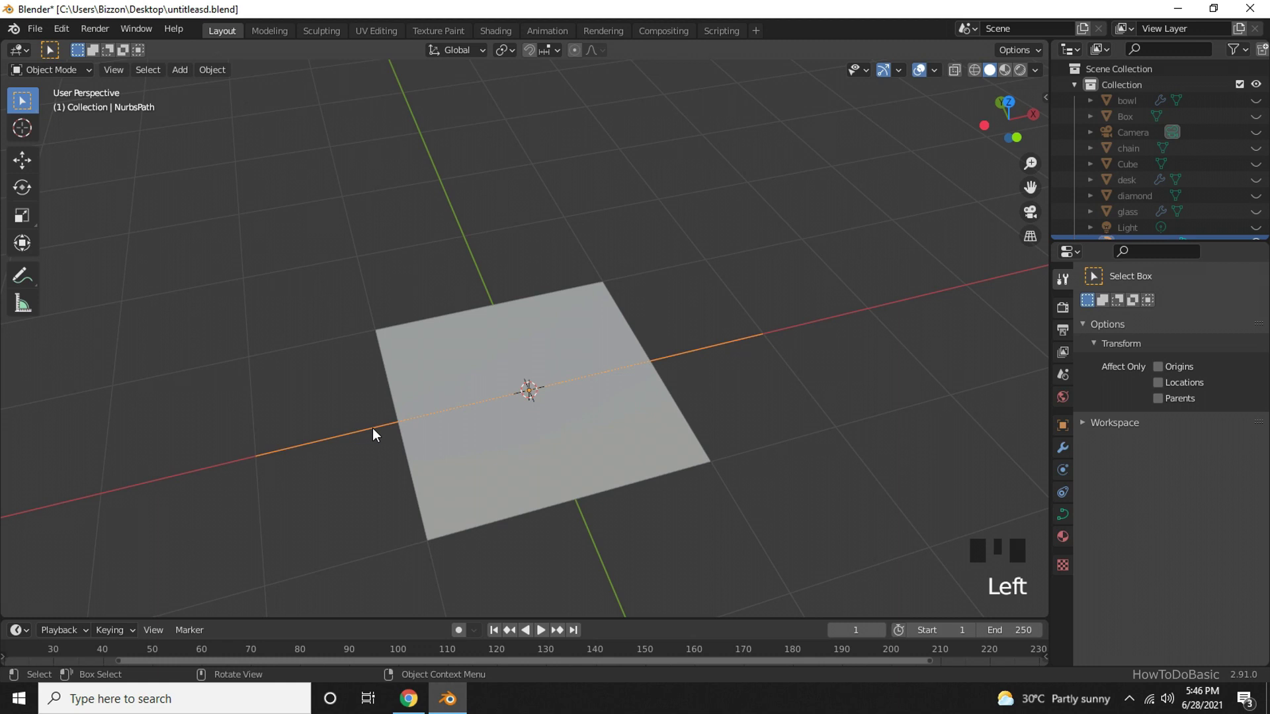
- Move the path's right end point further out along the X axis
{"action": "key", "text": "Tab"}
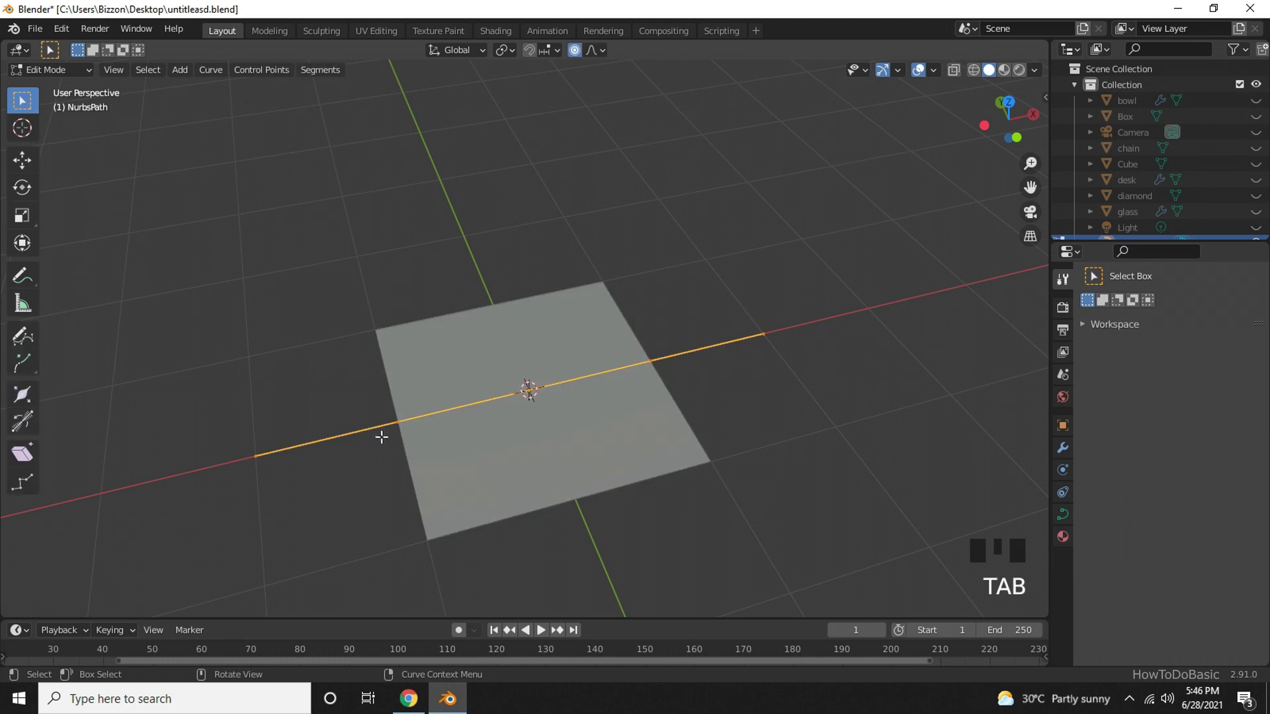
{"action": "left_click", "coordinate": [255, 458]}
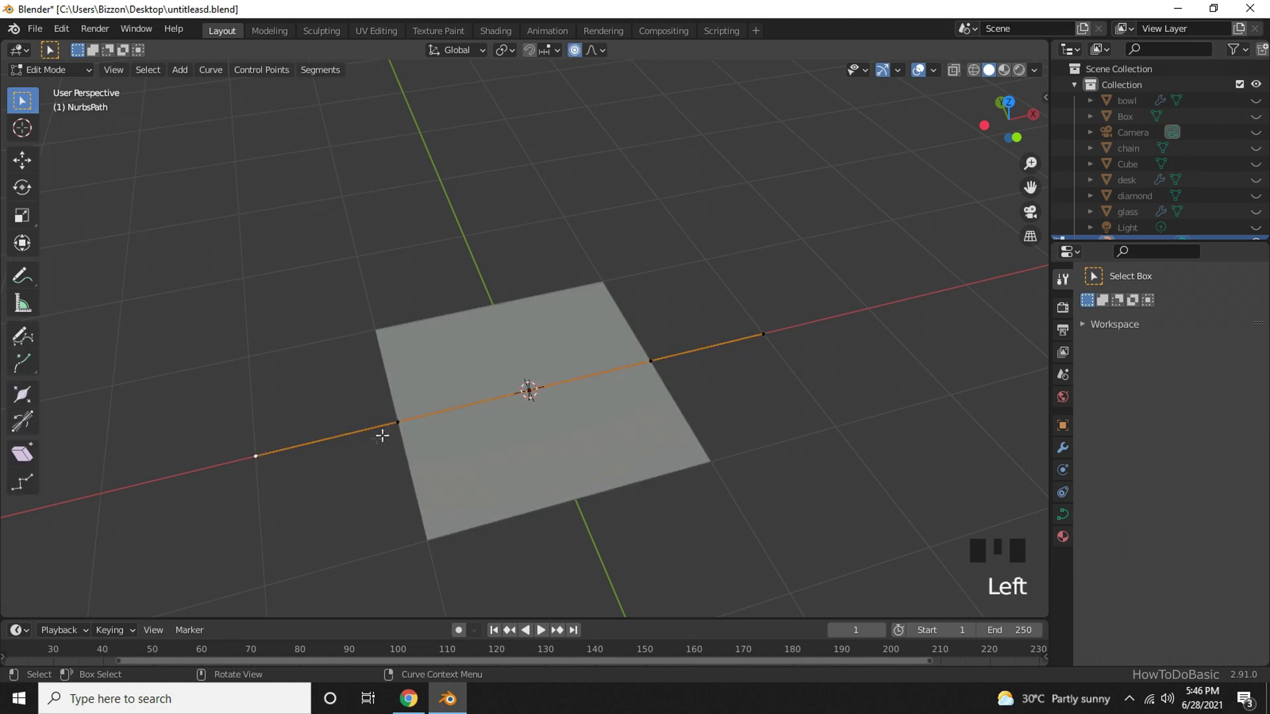
{"action": "left_click", "coordinate": [389, 428]}
{"action": "left_click", "coordinate": [529, 390]}
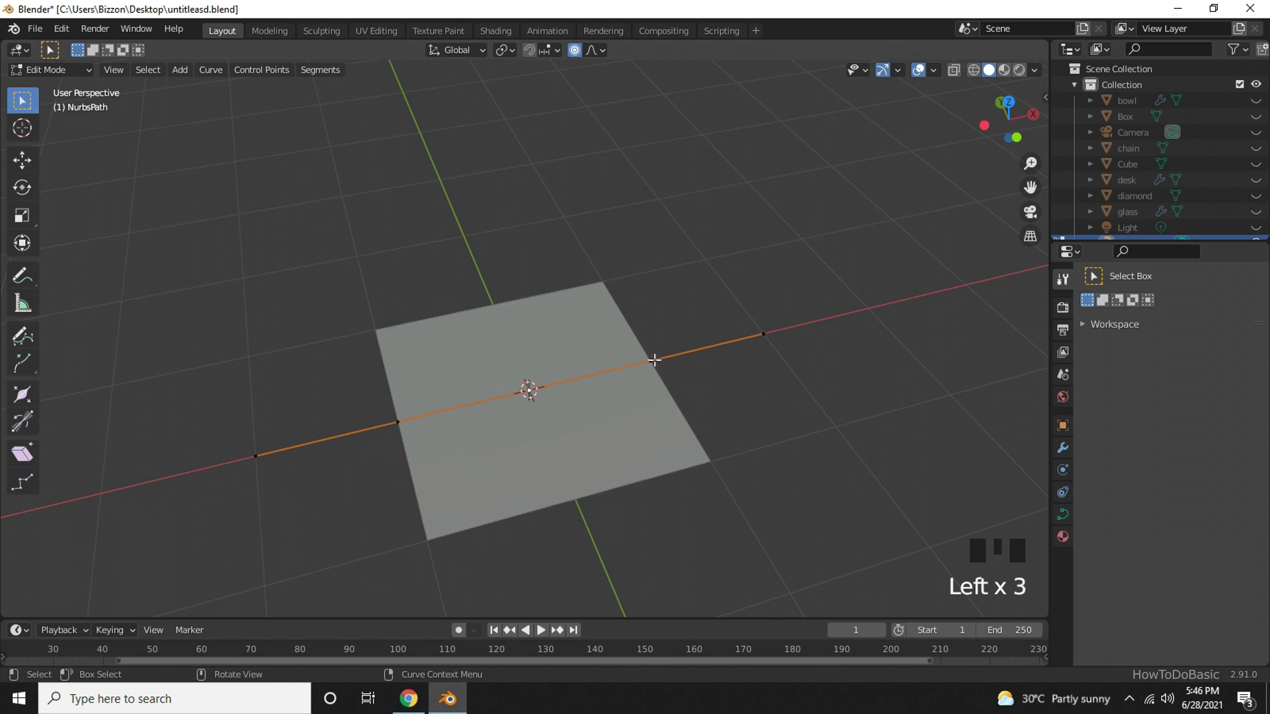
{"action": "left_click", "coordinate": [758, 341]}
{"action": "key", "text": "g"}
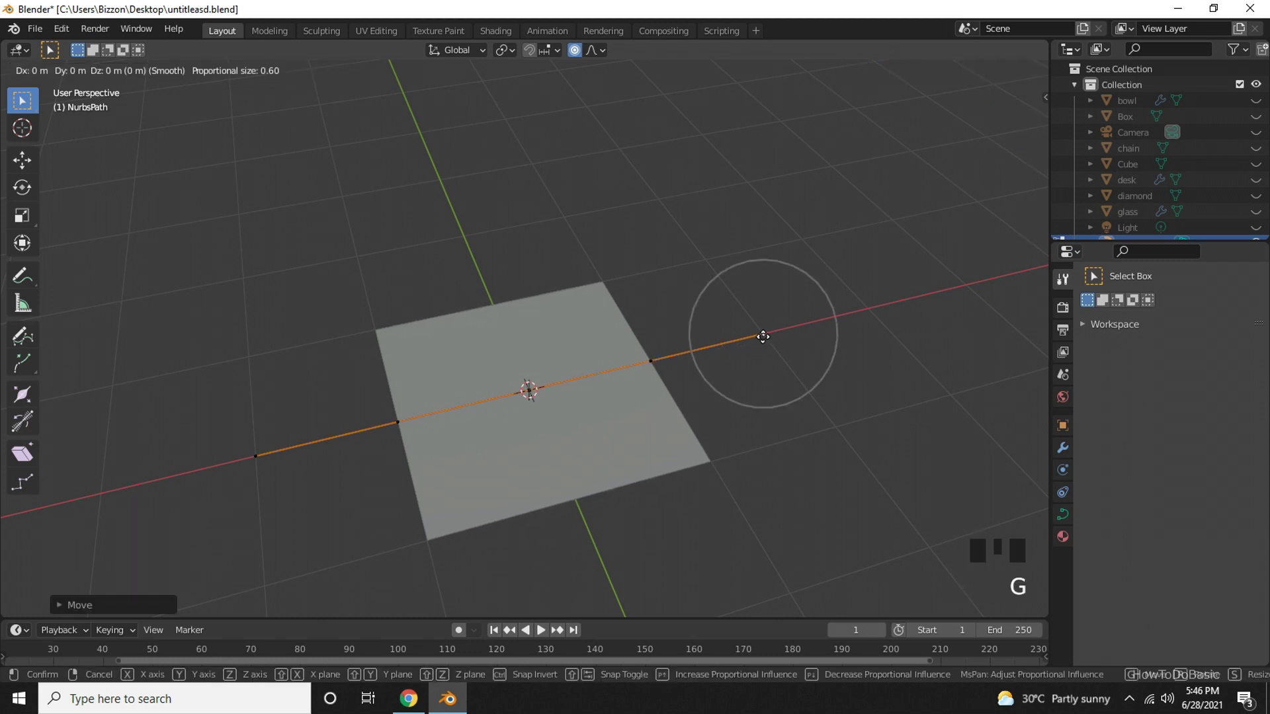
{"action": "key", "text": "x"}
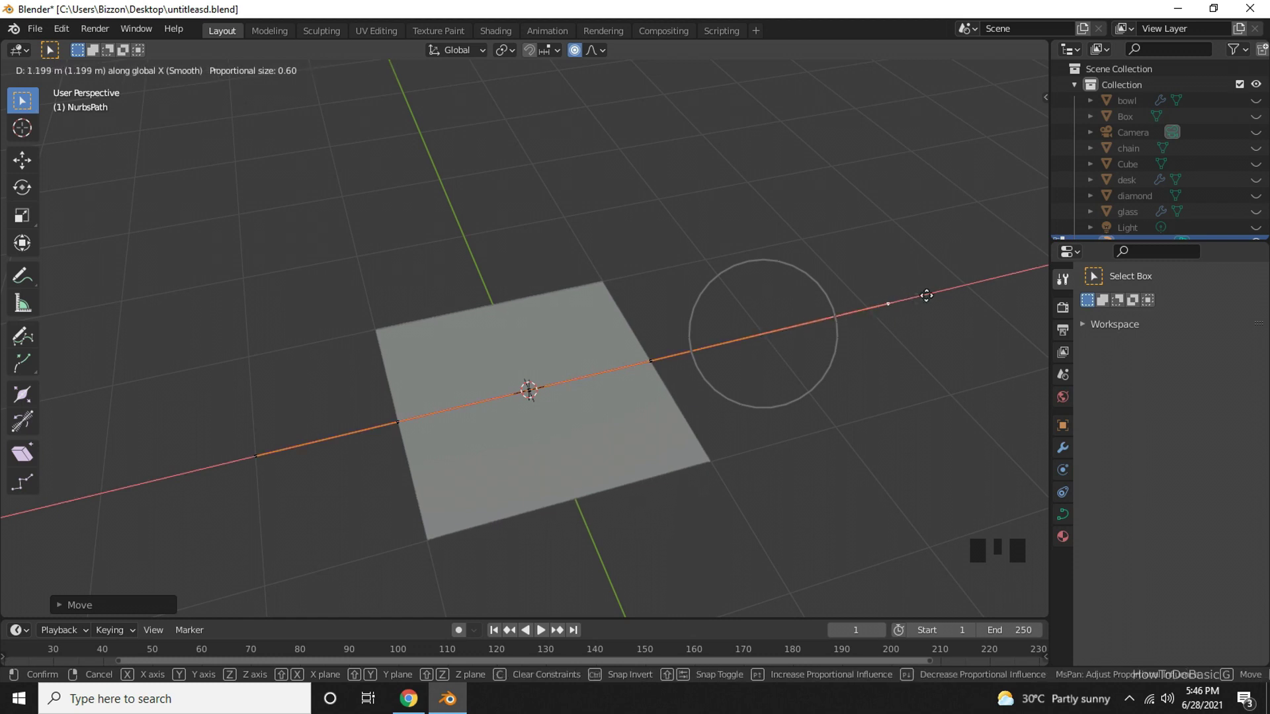
{"action": "left_click", "coordinate": [1004, 294]}
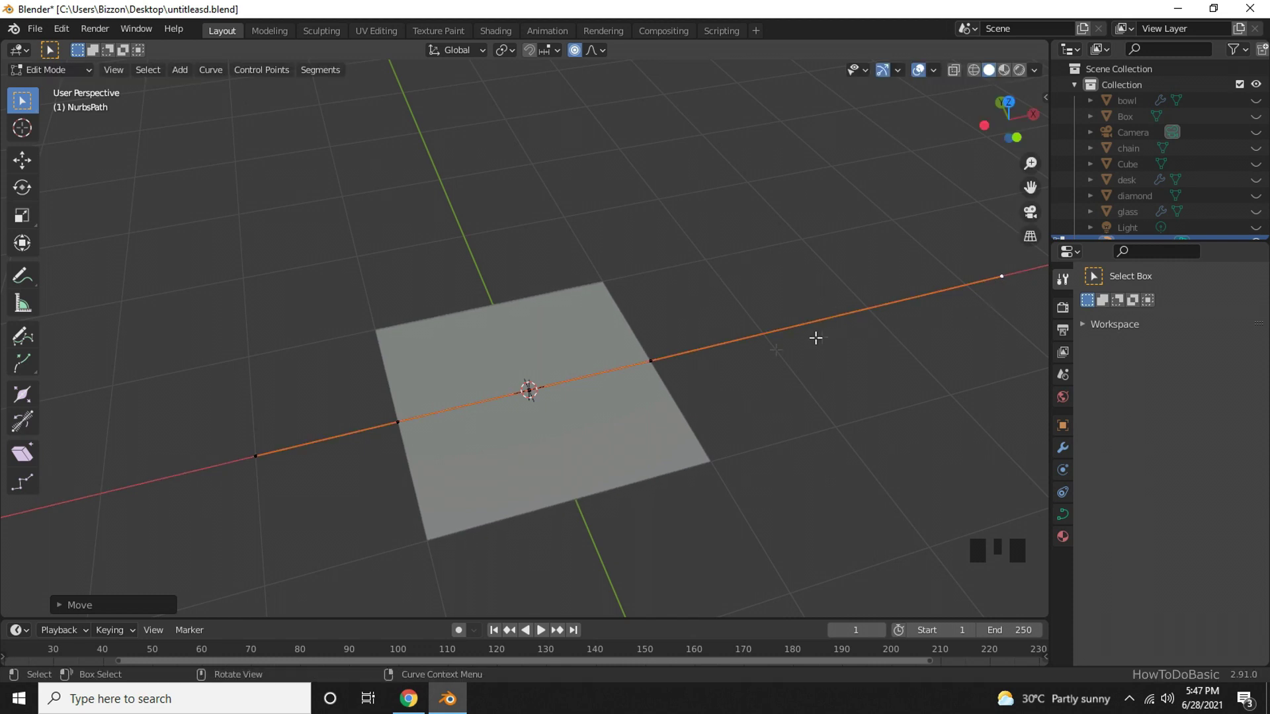
- Move the path's left end point further out as well
{"action": "left_click", "coordinate": [253, 455]}
{"action": "key", "text": "g"}
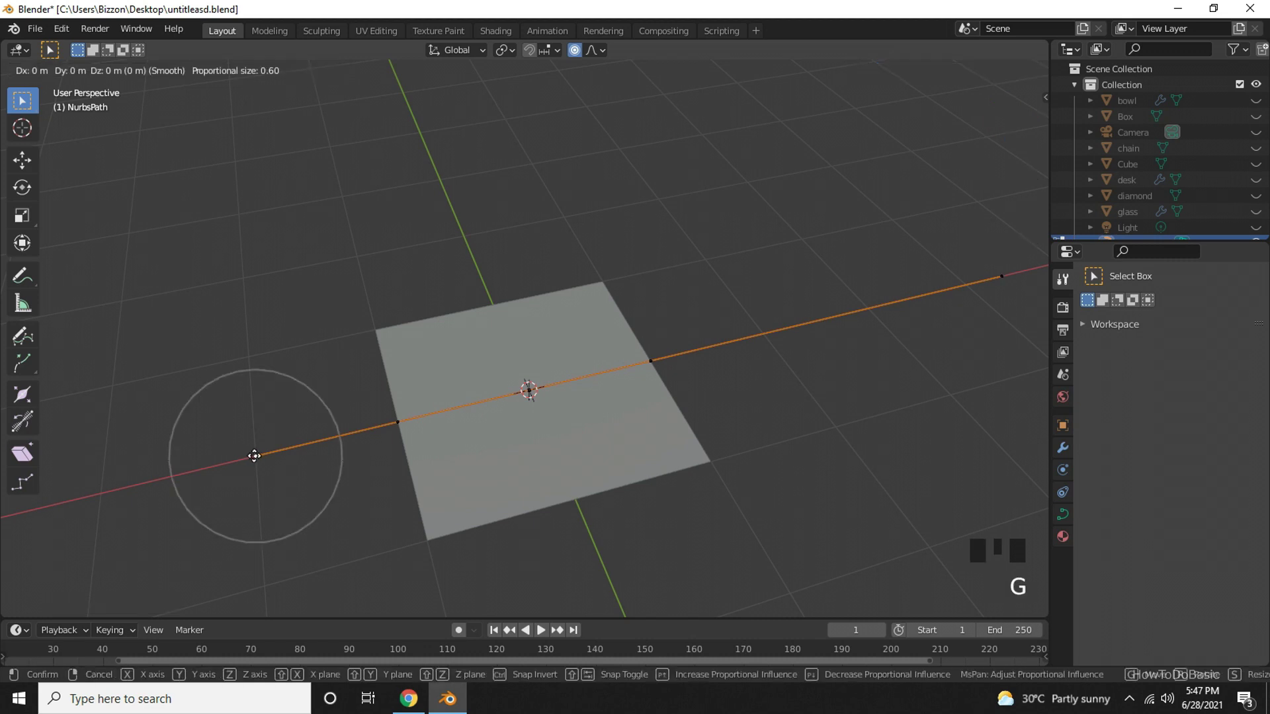
{"action": "left_click", "coordinate": [1022, 507]}
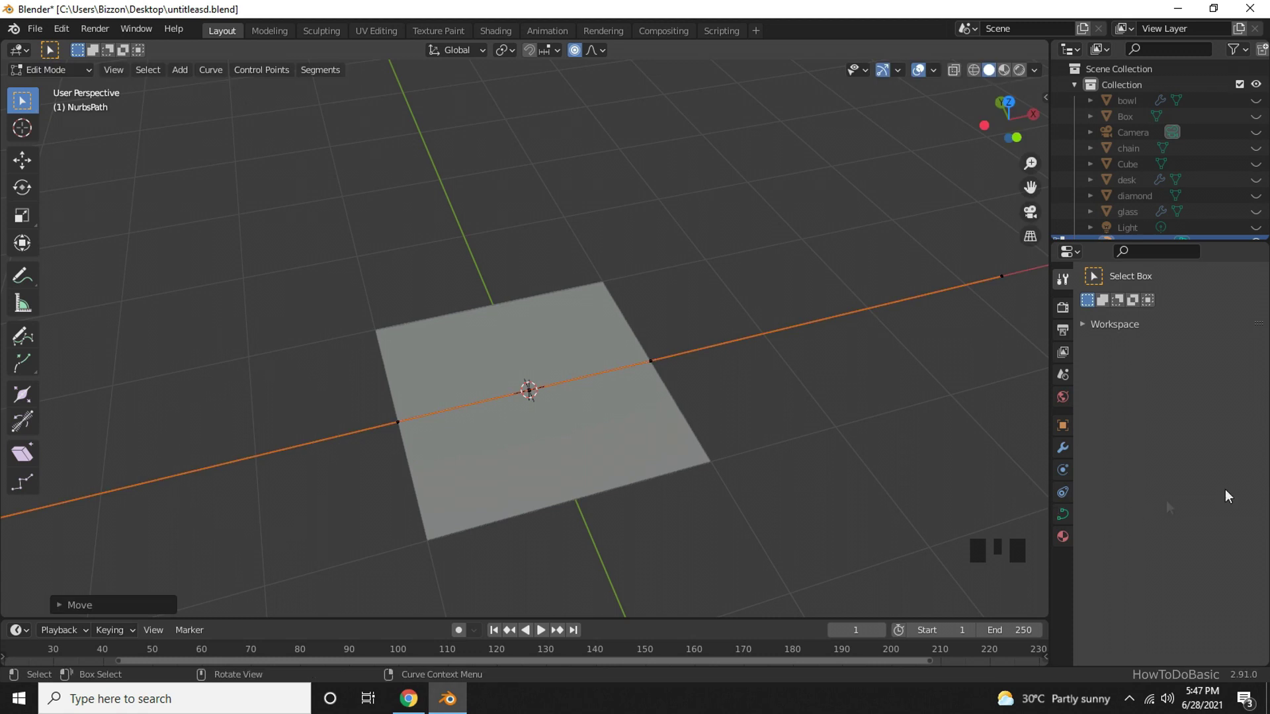
{"action": "scroll", "coordinate": [868, 458], "scroll_direction": "down", "scroll_amount": 2}
{"action": "scroll", "coordinate": [857, 463], "scroll_direction": "down", "scroll_amount": 1}
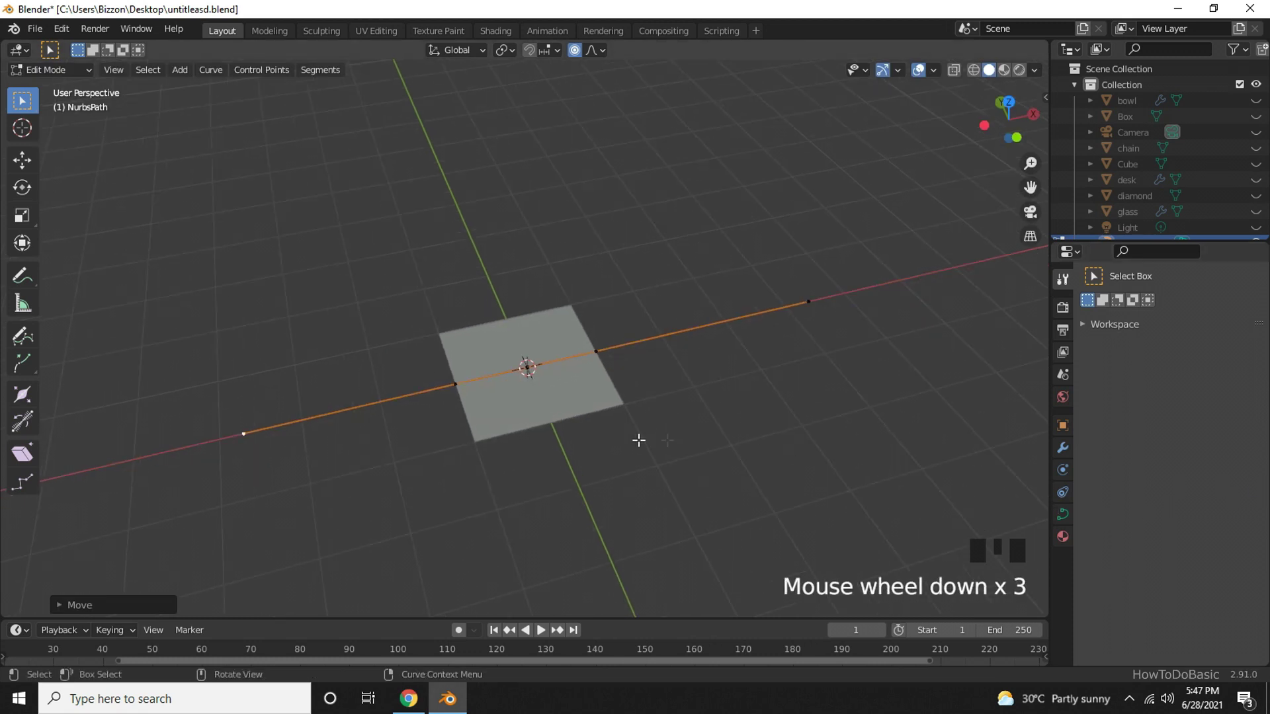
{"action": "scroll", "coordinate": [567, 426], "scroll_direction": "up", "scroll_amount": 1}
- Slide both inner control points outward along X, spreading the path's points apart
{"action": "mouse_move", "coordinate": [635, 449]}
{"action": "middle_mouse_down", "text": "shift"}
{"action": "mouse_move", "coordinate": [731, 431]}
{"action": "mouse_move", "coordinate": [566, 400]}
{"action": "middle_mouse_up", "text": "shift"}
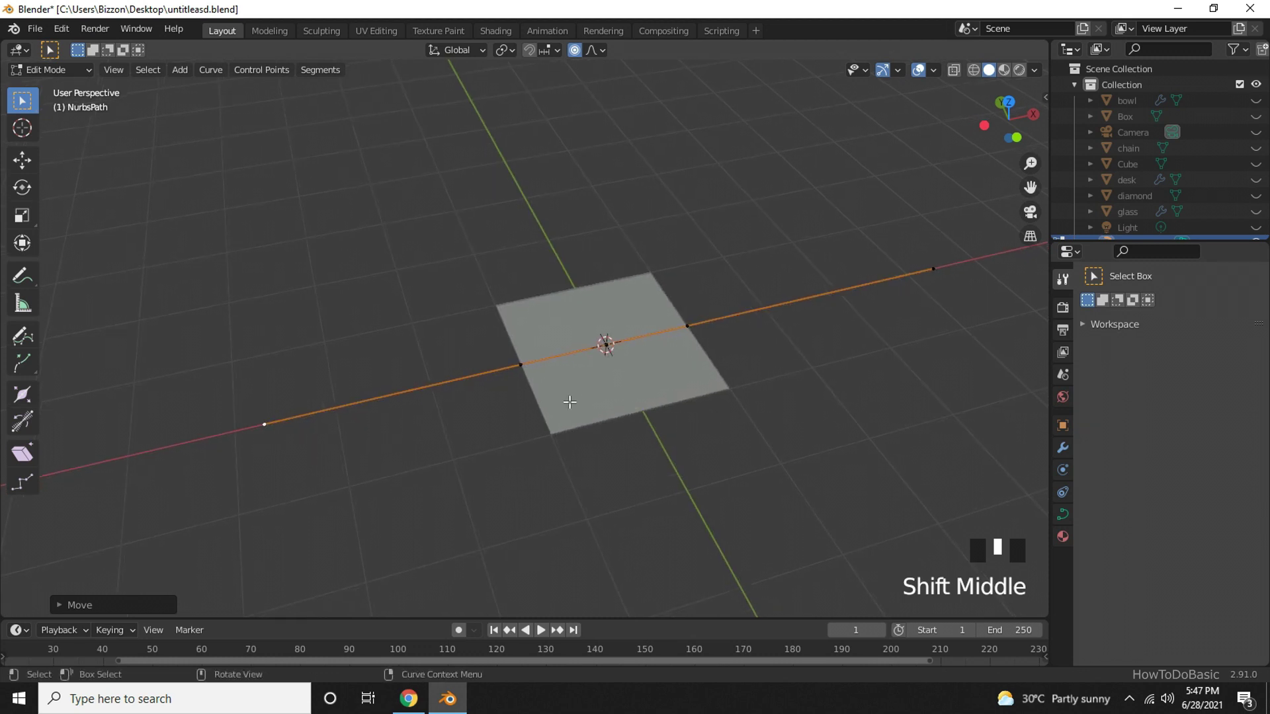
{"action": "left_click", "coordinate": [520, 365]}
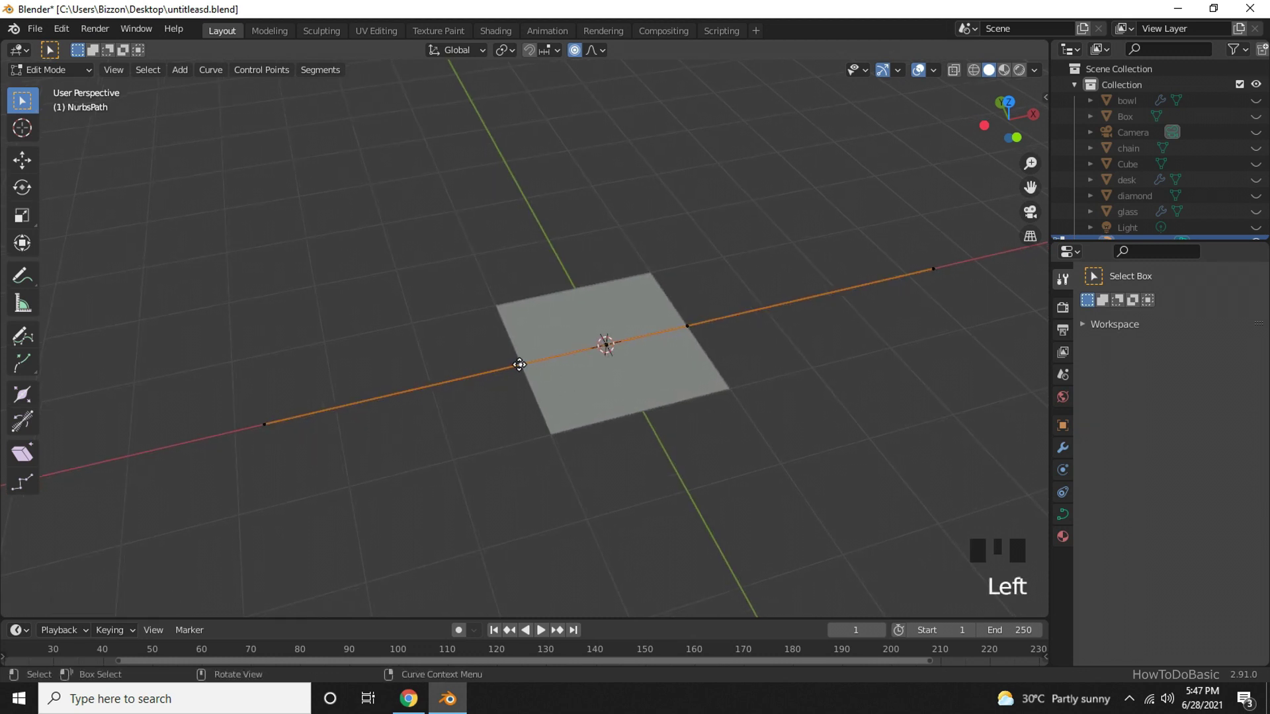
{"action": "key", "text": "g"}
{"action": "key", "text": "x"}
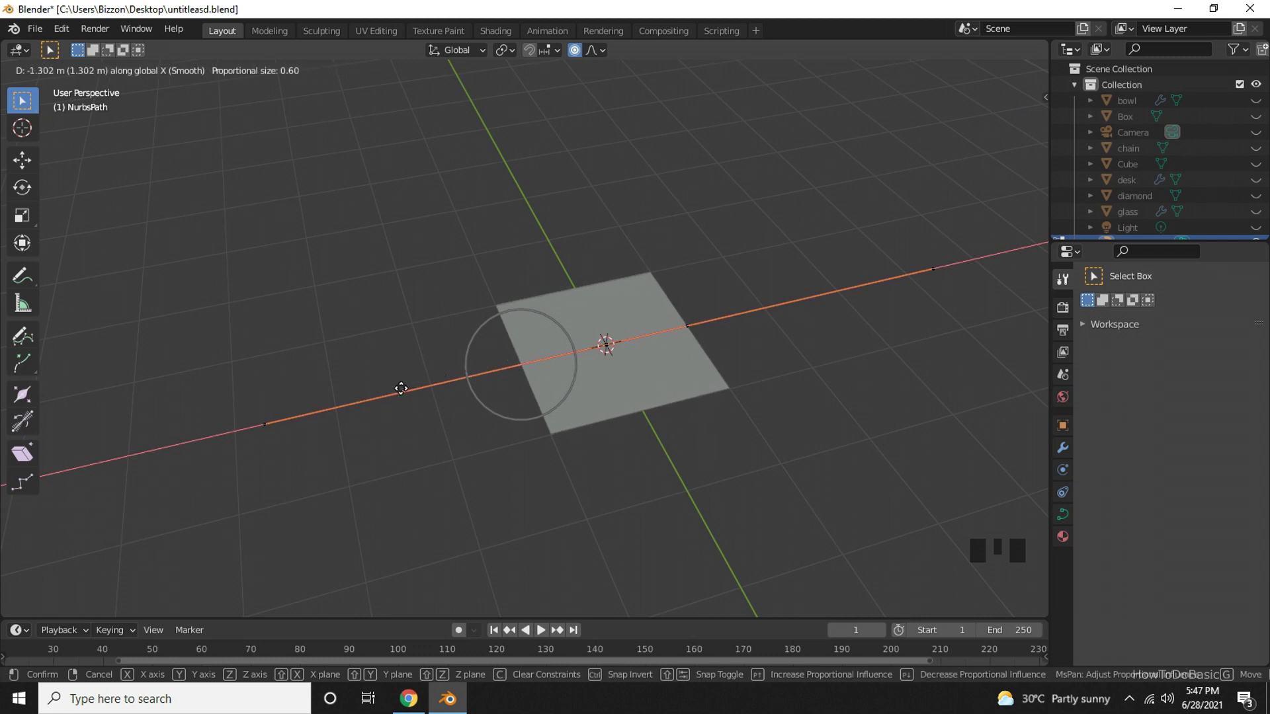
{"action": "left_click", "coordinate": [397, 387]}
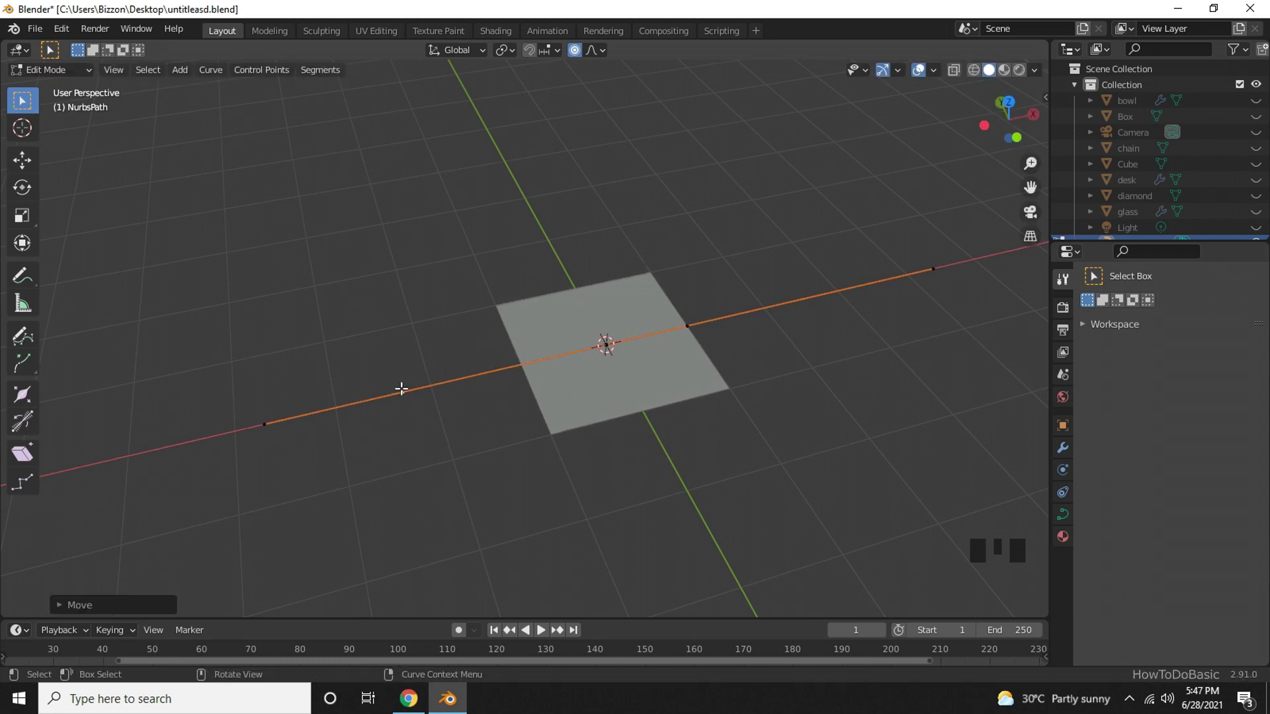
{"action": "left_click", "coordinate": [685, 325]}
{"action": "key", "text": "g"}
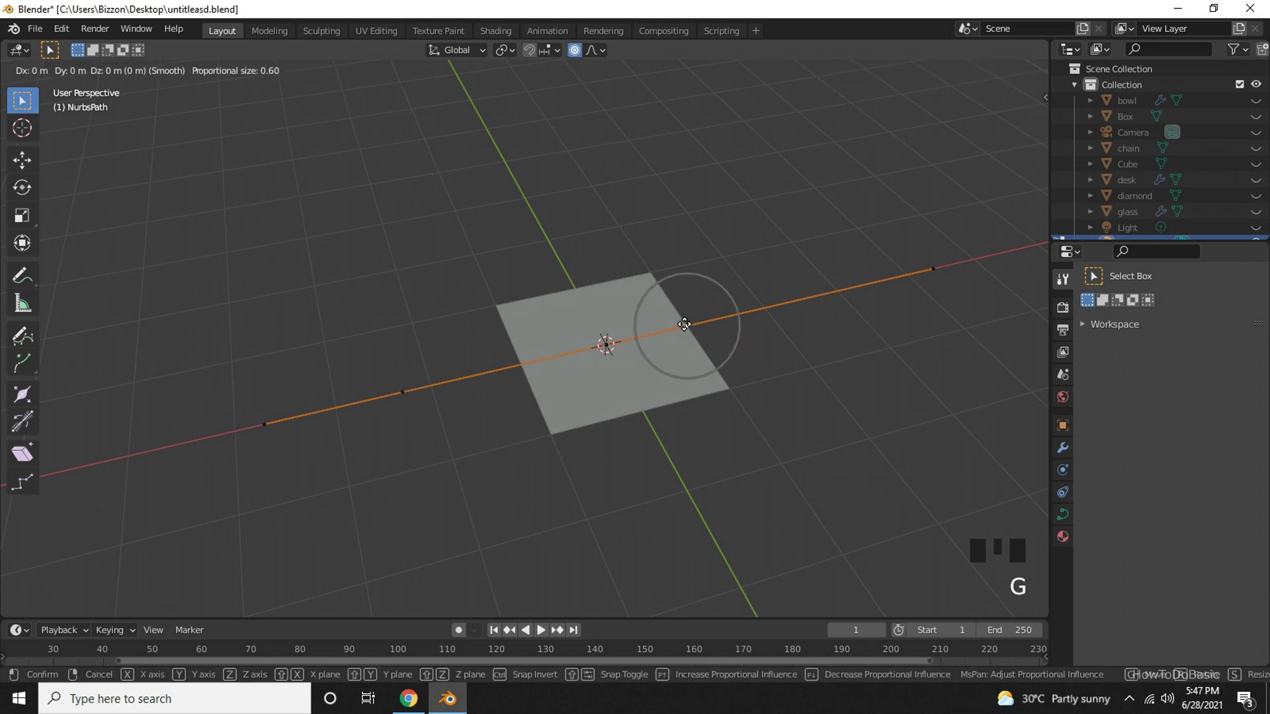
{"action": "key", "text": "x"}
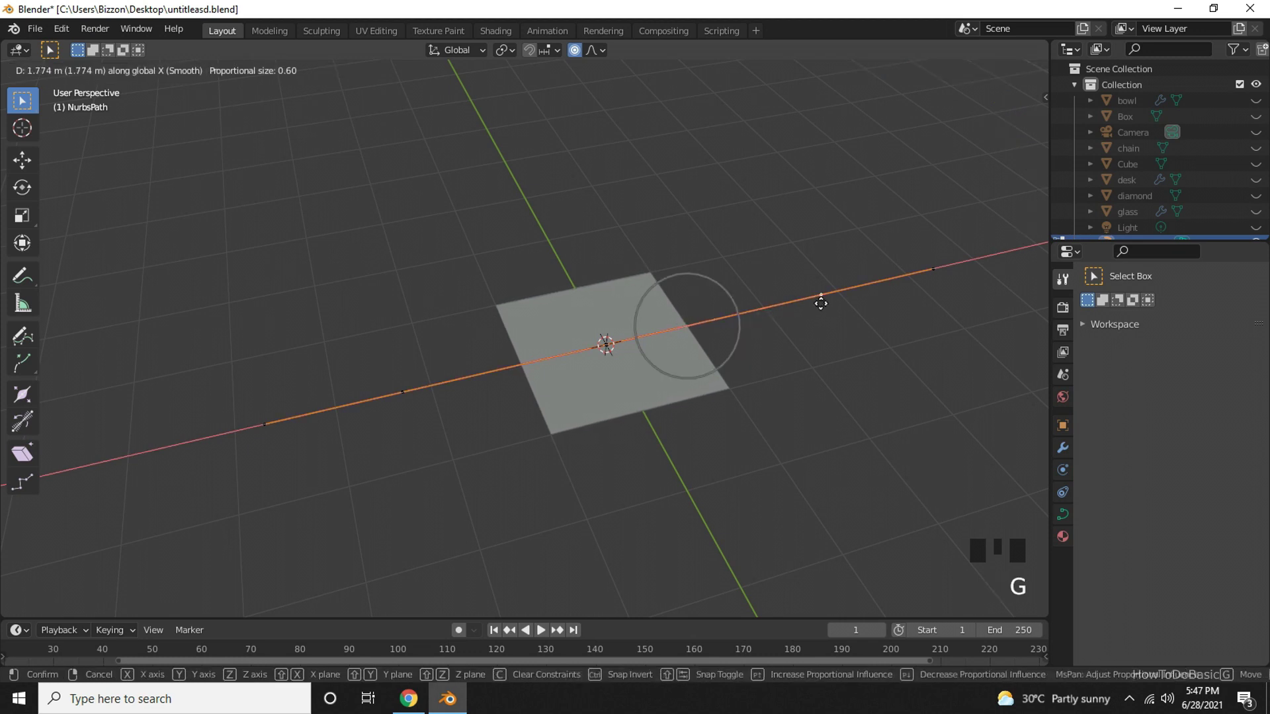
{"action": "left_click", "coordinate": [815, 301]}
{"action": "scroll", "coordinate": [902, 411], "scroll_direction": "down", "scroll_amount": 2}
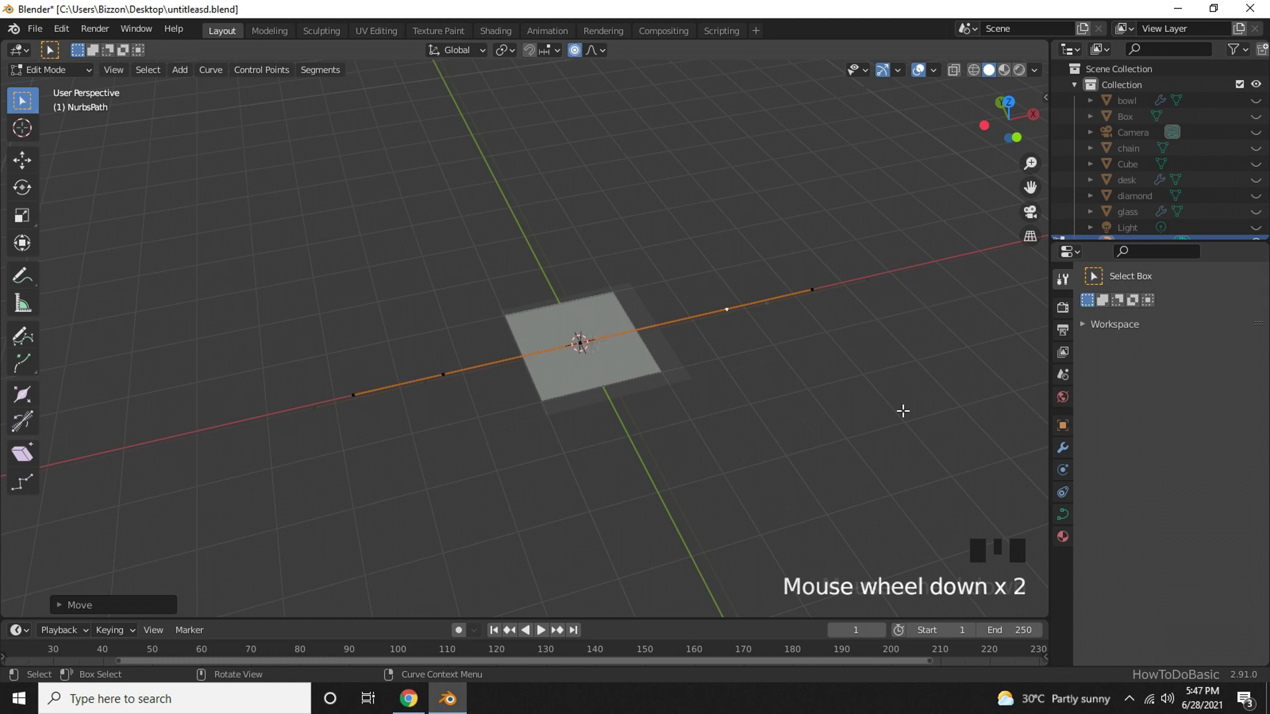
- Leave path editing and select the plane
{"action": "mouse_move", "coordinate": [797, 399]}
{"action": "middle_mouse_down"}
{"action": "mouse_move", "coordinate": [762, 513]}
{"action": "mouse_move", "coordinate": [754, 377]}
{"action": "mouse_move", "coordinate": [753, 390]}
{"action": "middle_mouse_up"}
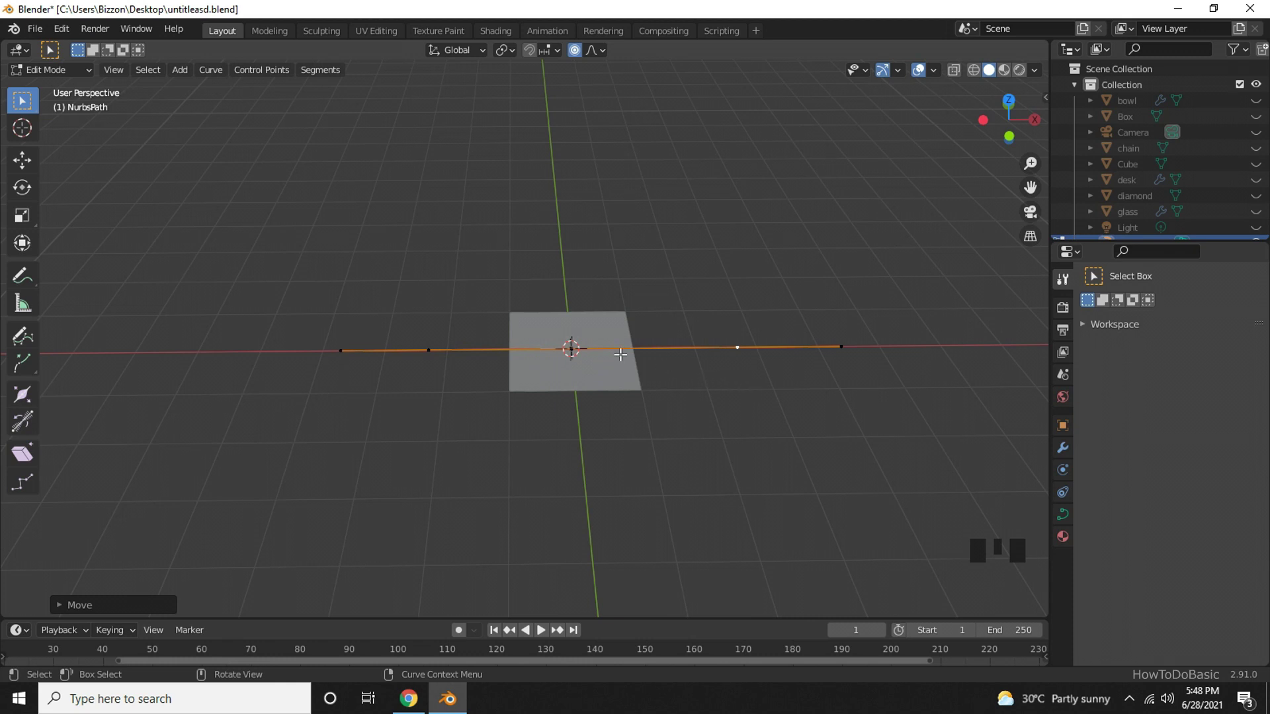
{"action": "key", "text": "Tab"}
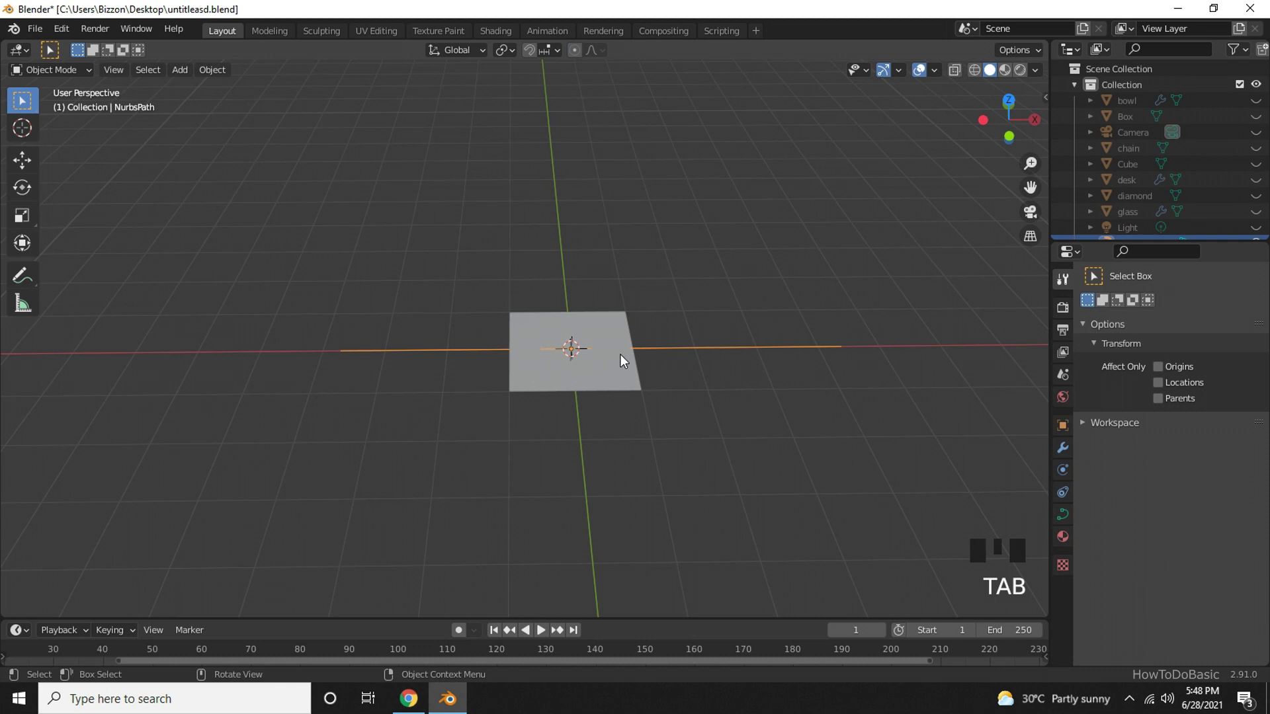
{"action": "left_click", "coordinate": [619, 364]}
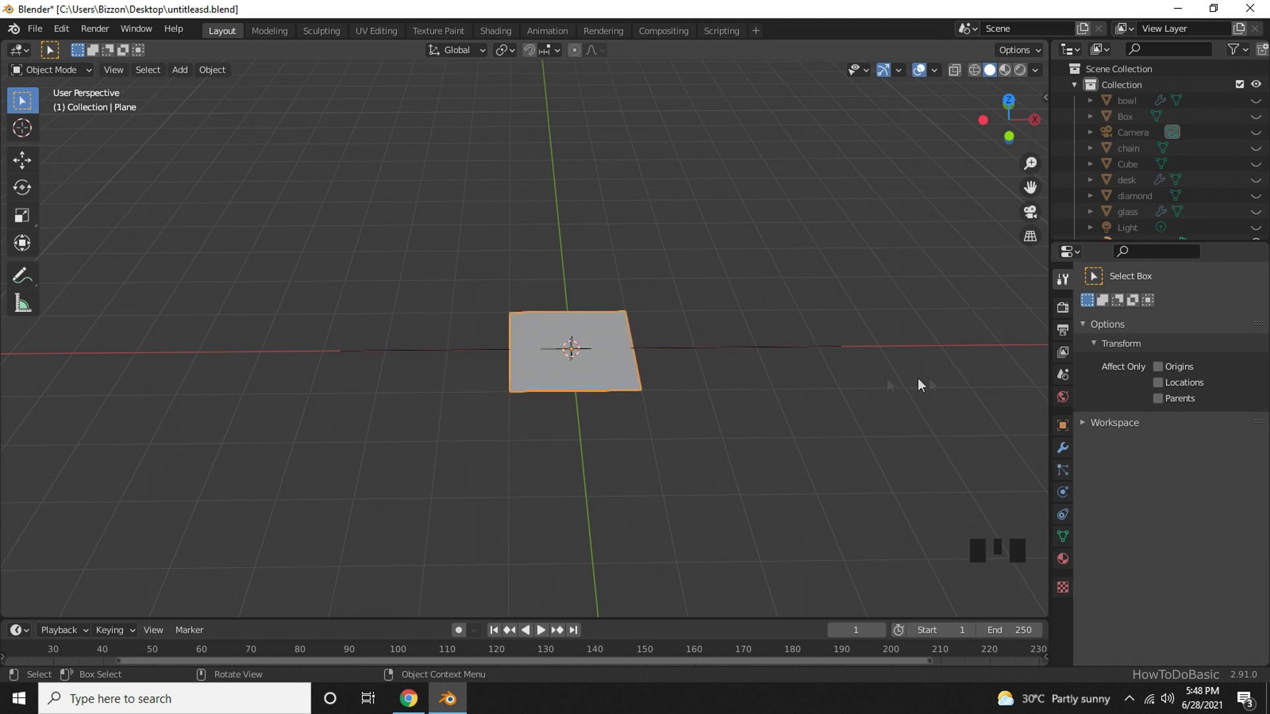
- Give the plane an Array modifier with Fit Type Fit Curve using NurbsPath
{"action": "left_click", "coordinate": [1065, 449]}
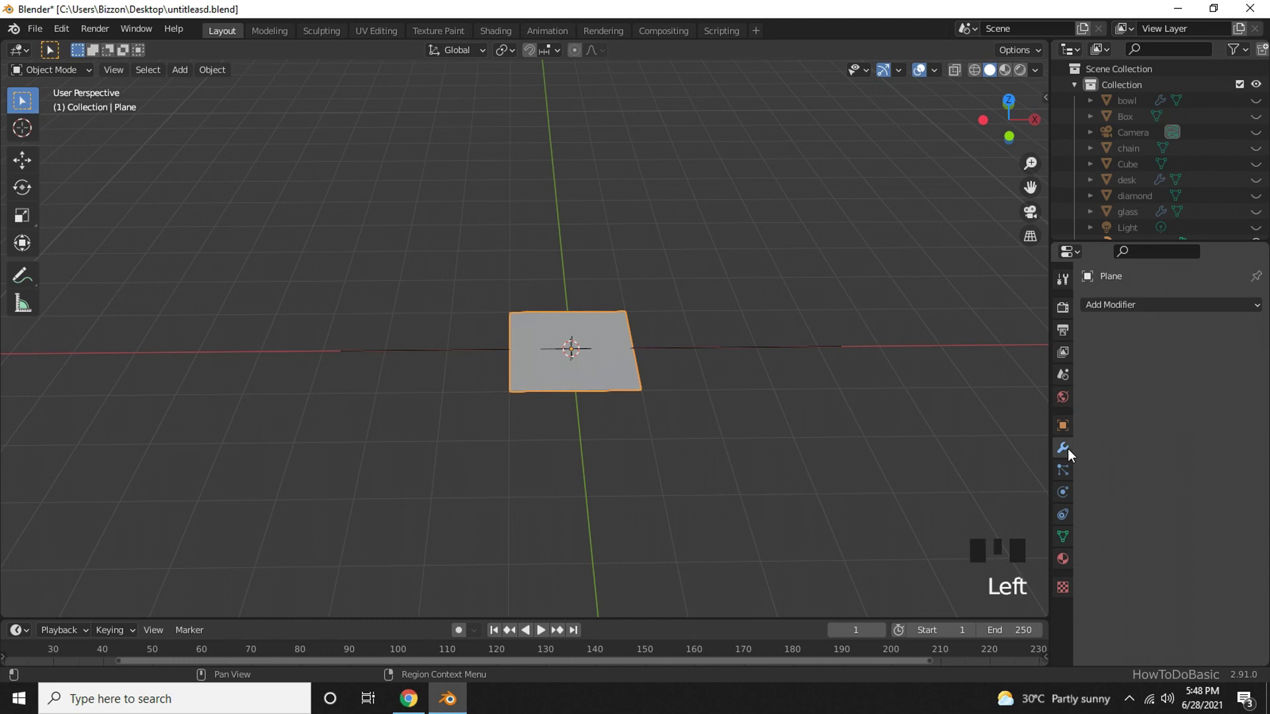
{"action": "left_click", "coordinate": [1141, 305]}
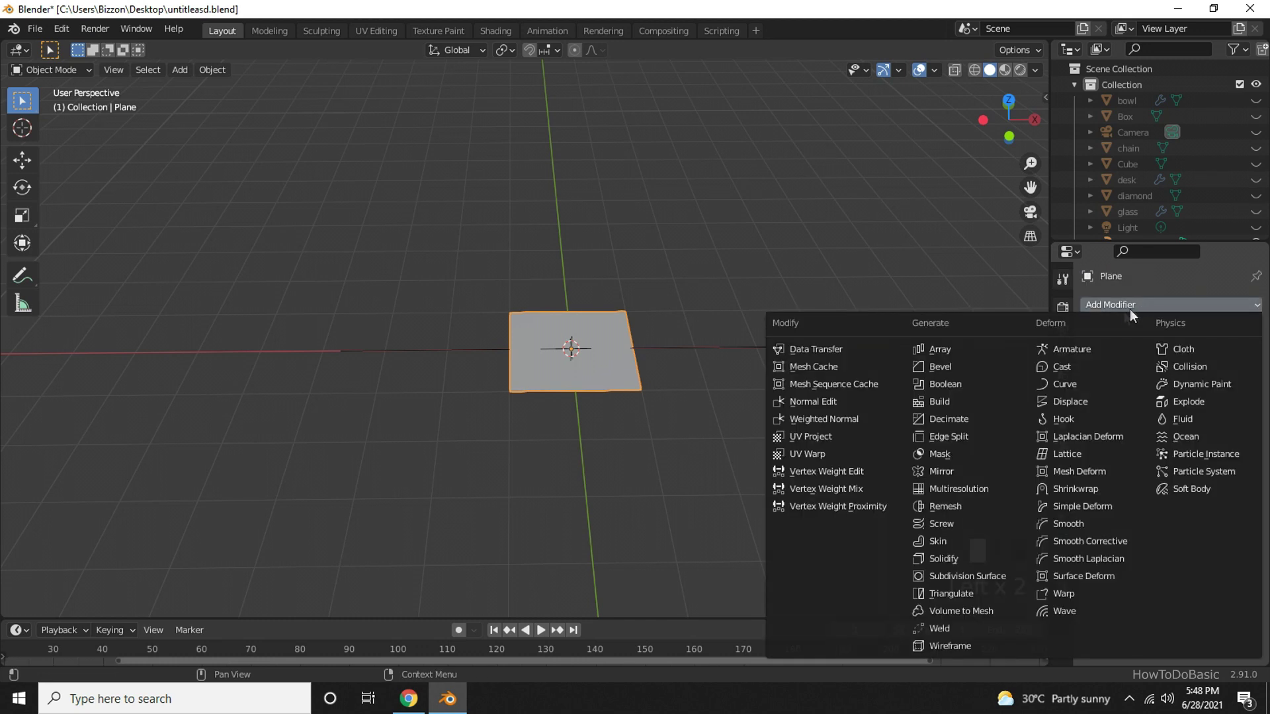
{"action": "left_click", "coordinate": [945, 349]}
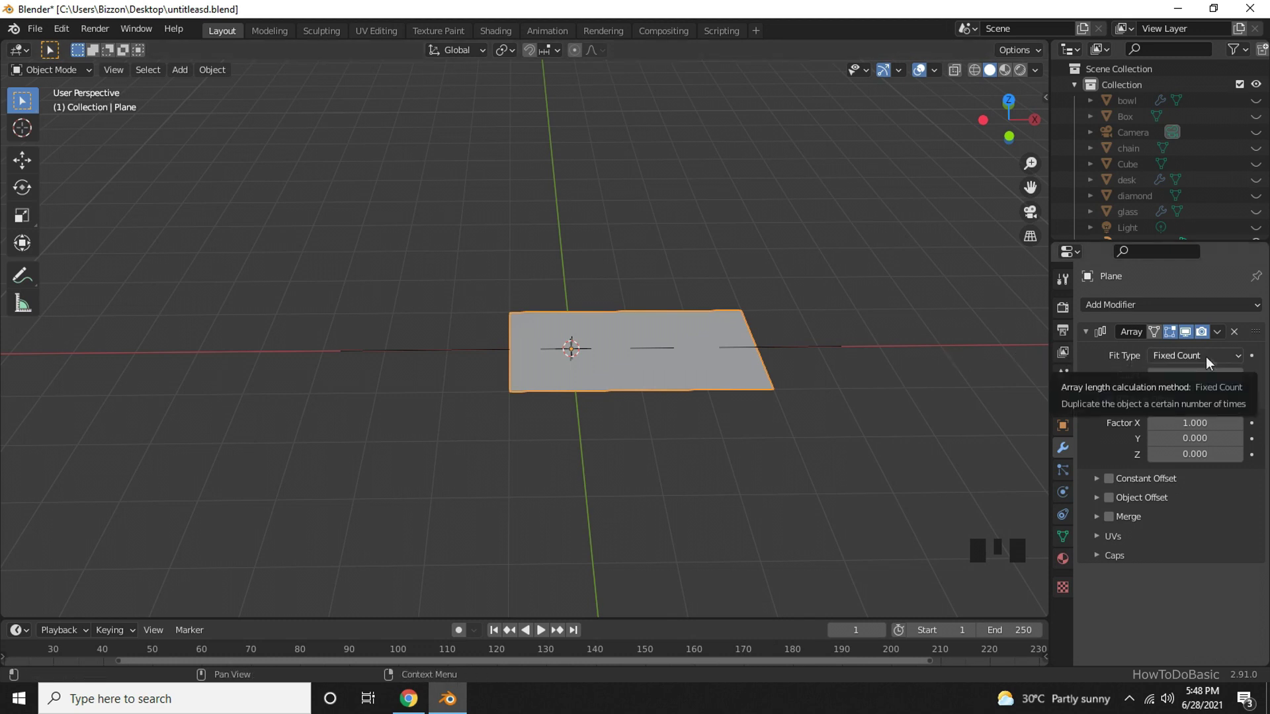
{"action": "left_click", "coordinate": [1234, 356]}
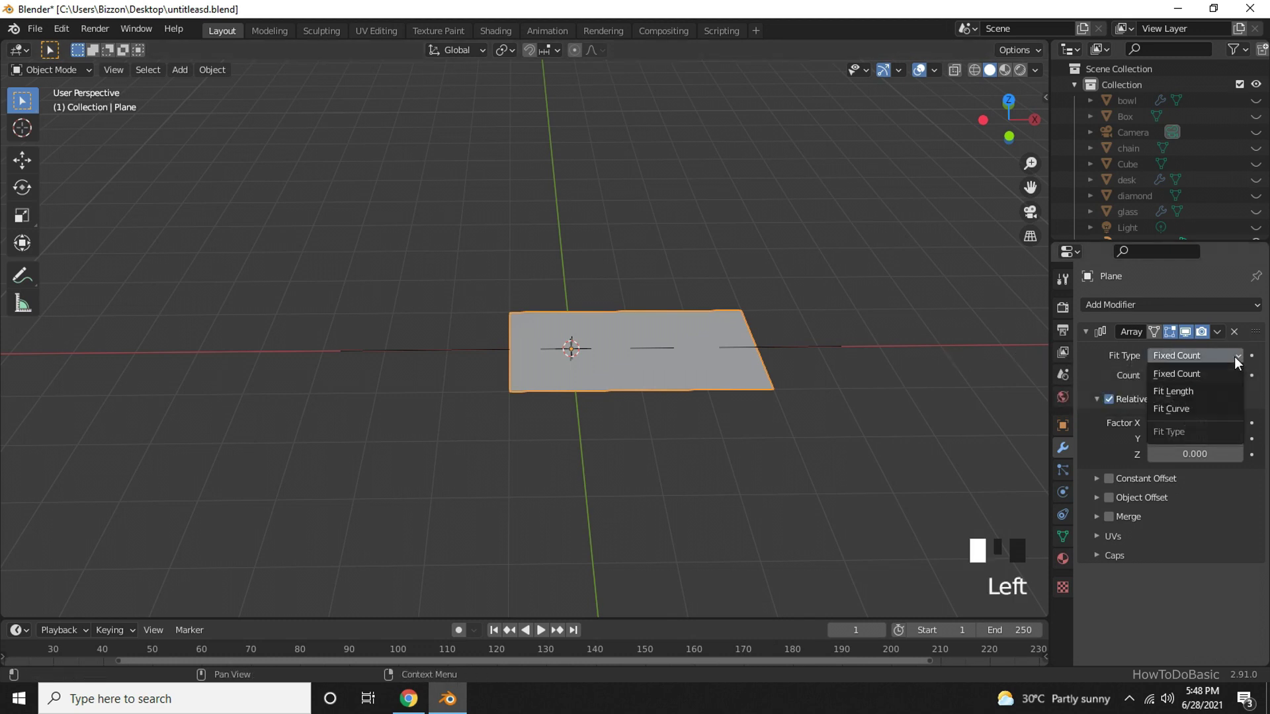
{"action": "left_click", "coordinate": [1204, 406]}
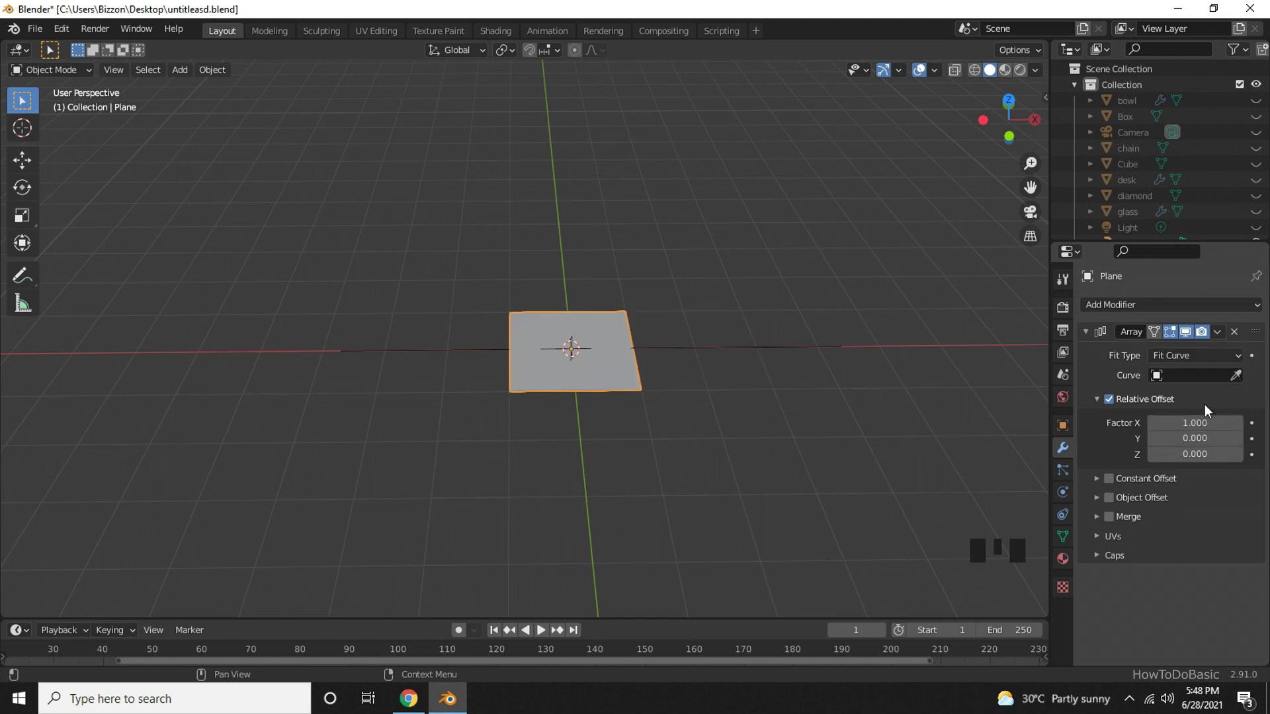
{"action": "left_click", "coordinate": [1174, 377]}
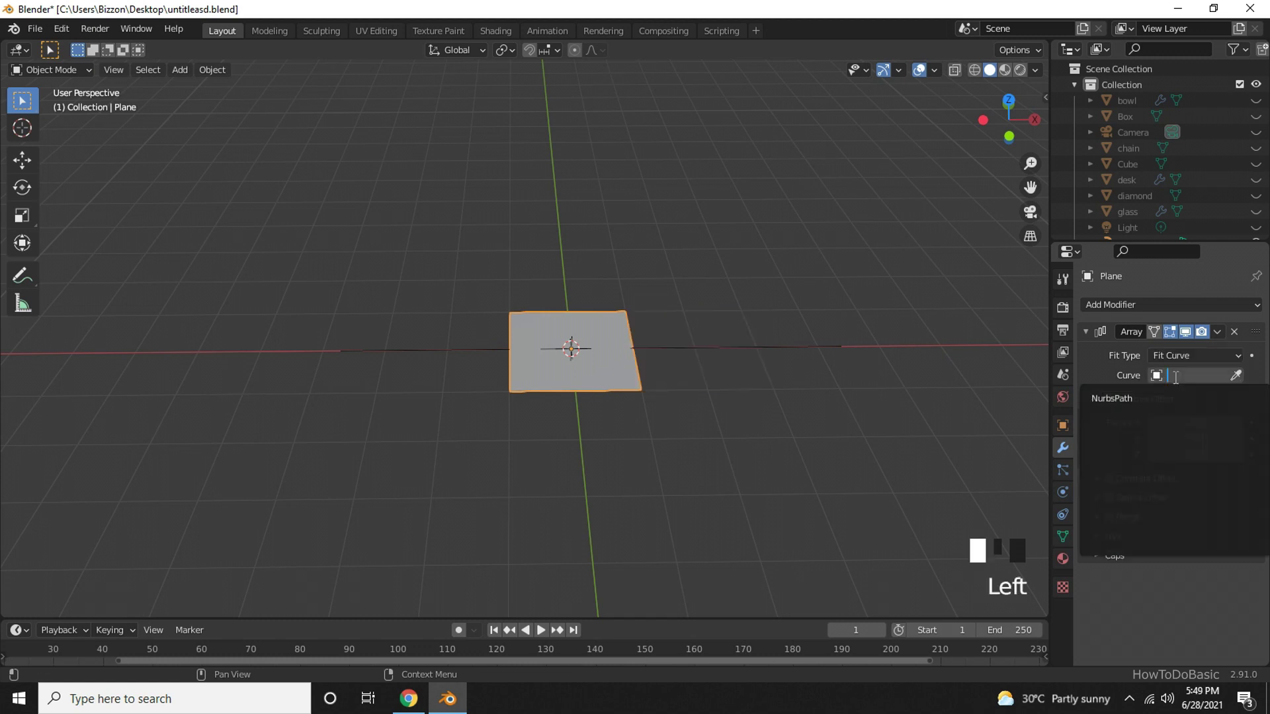
{"action": "left_click", "coordinate": [1131, 398]}
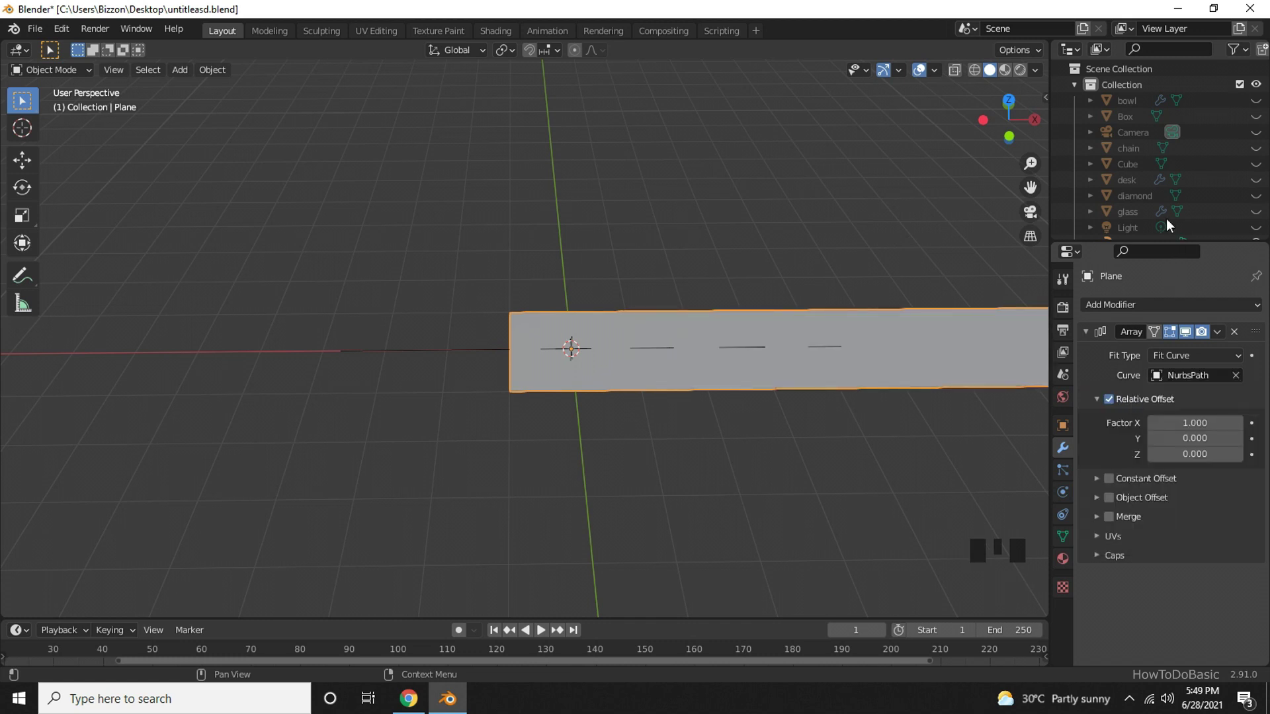
{"action": "scroll", "coordinate": [1165, 218], "scroll_direction": "down", "scroll_amount": 2}
{"action": "scroll", "coordinate": [1166, 217], "scroll_direction": "down", "scroll_amount": 2}
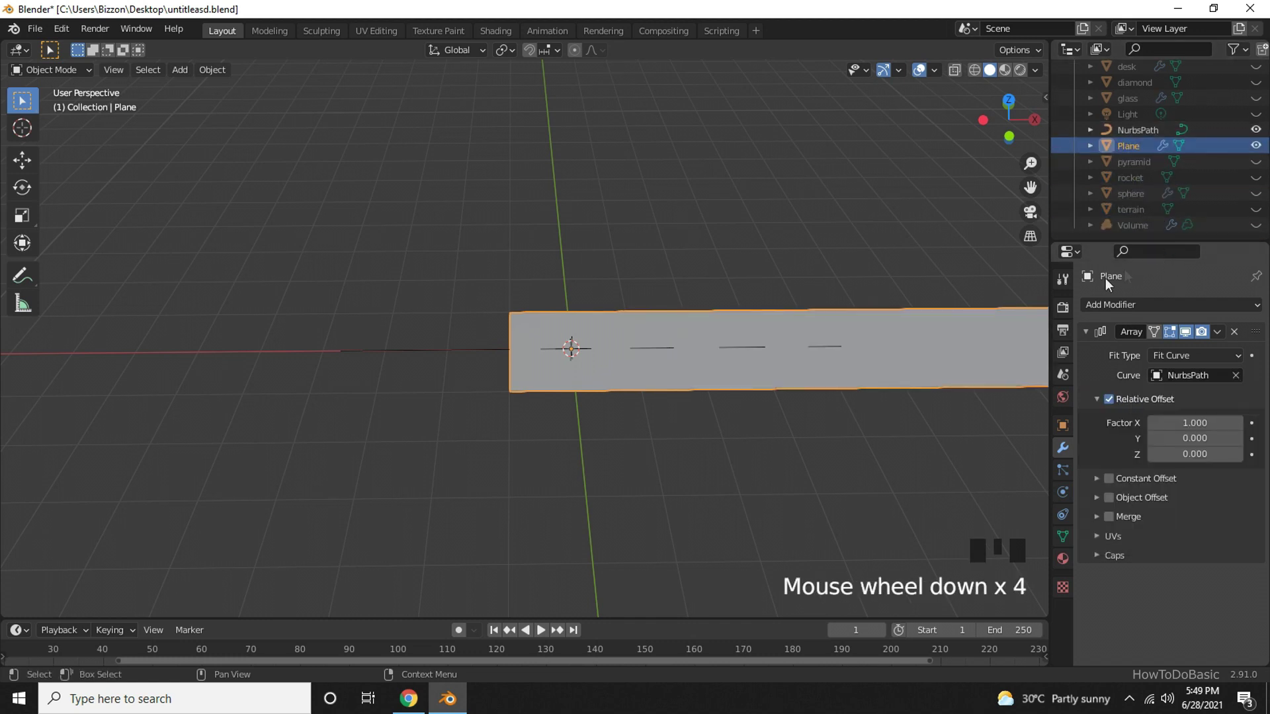
{"action": "scroll", "coordinate": [1001, 341], "scroll_direction": "down", "scroll_amount": 2}
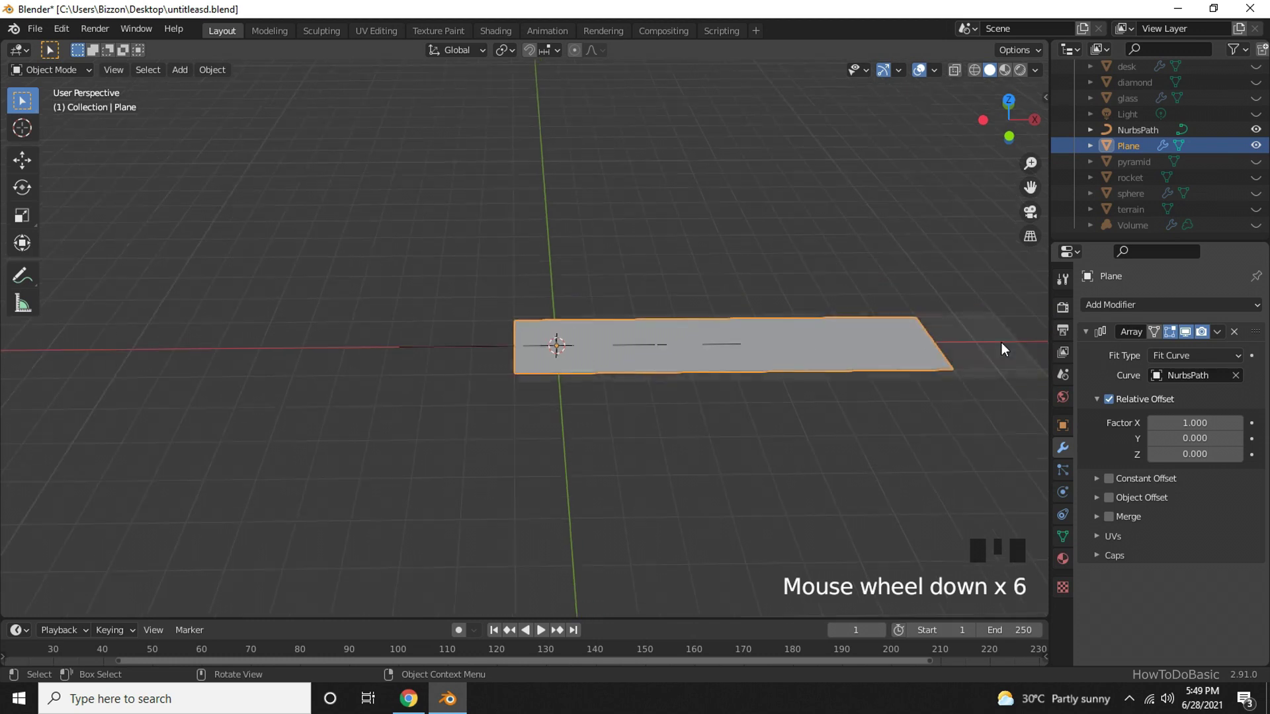
- Add a Curve modifier to the plane with NurbsPath as its curve object
{"action": "left_click", "coordinate": [1133, 133]}
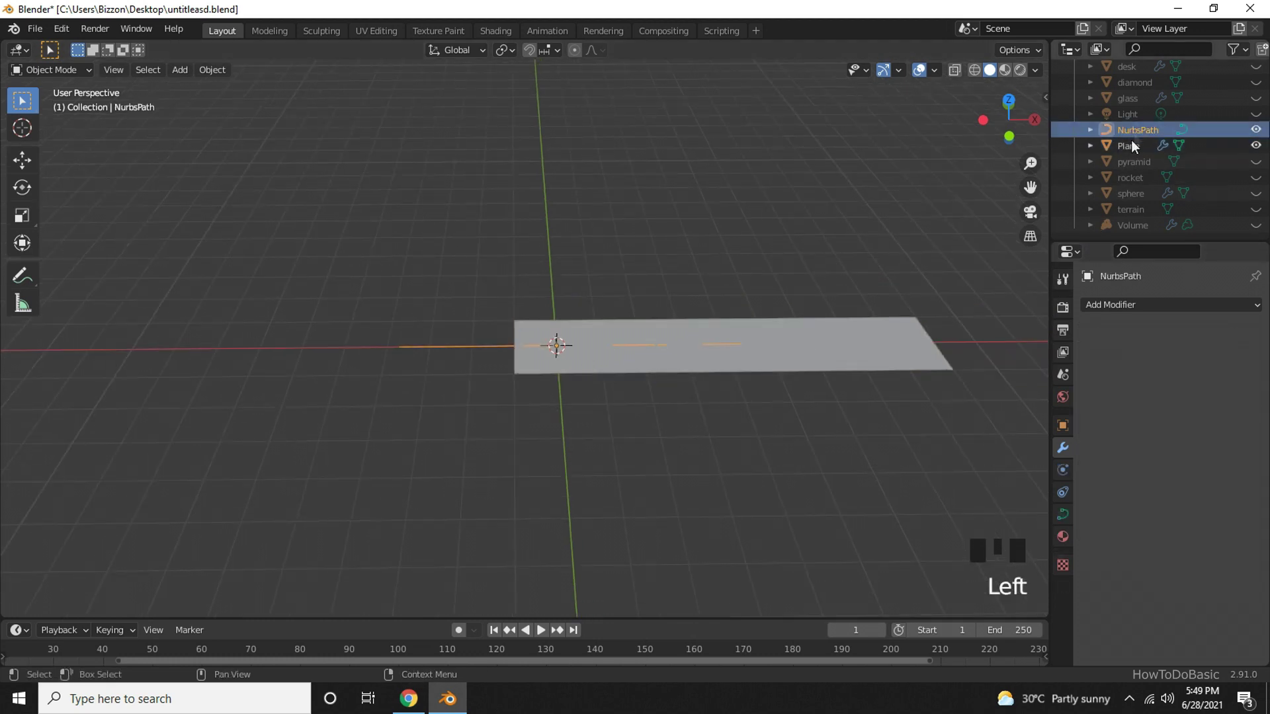
{"action": "left_click", "coordinate": [1130, 142]}
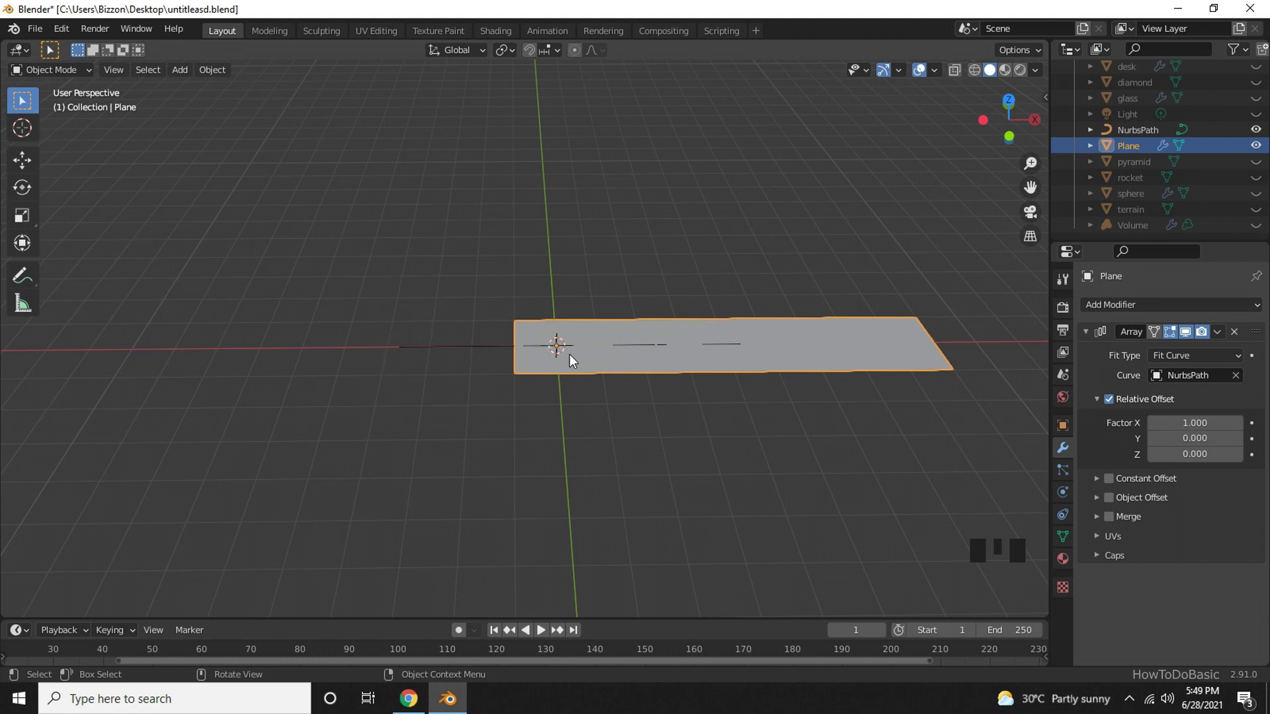
{"action": "left_click", "coordinate": [1134, 304]}
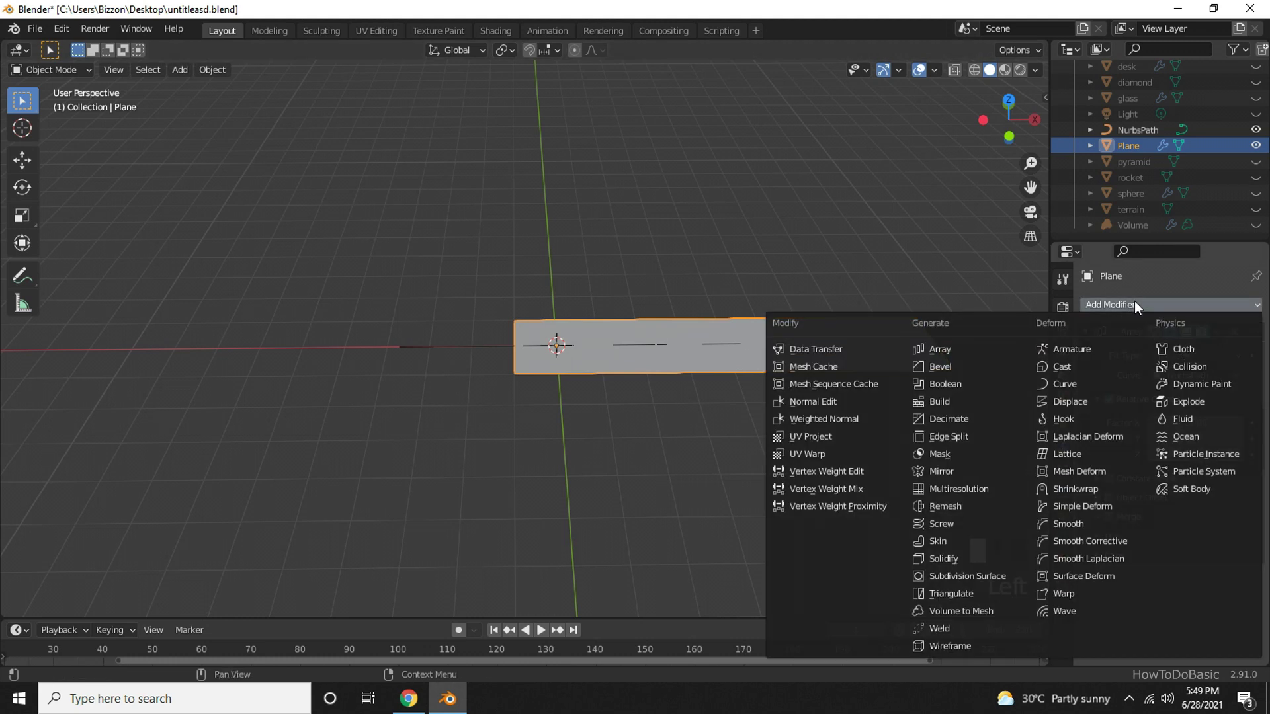
{"action": "left_click", "coordinate": [1063, 382]}
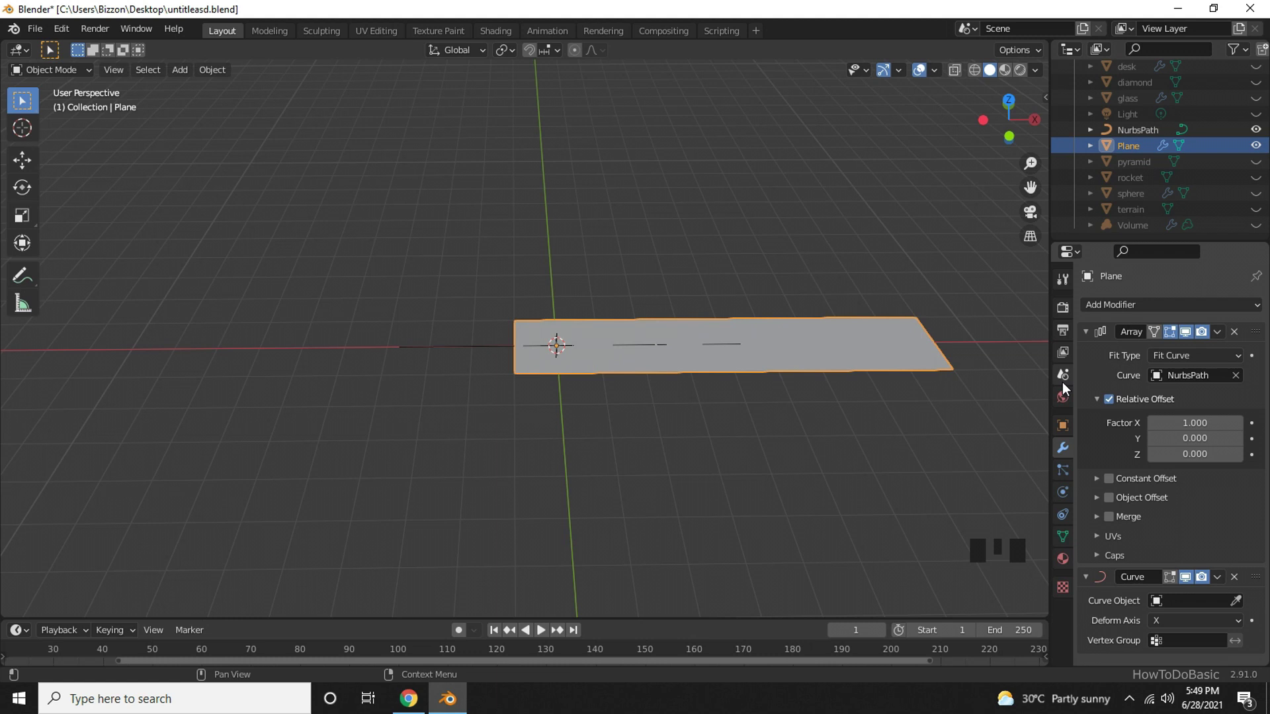
{"action": "left_click", "coordinate": [1218, 602]}
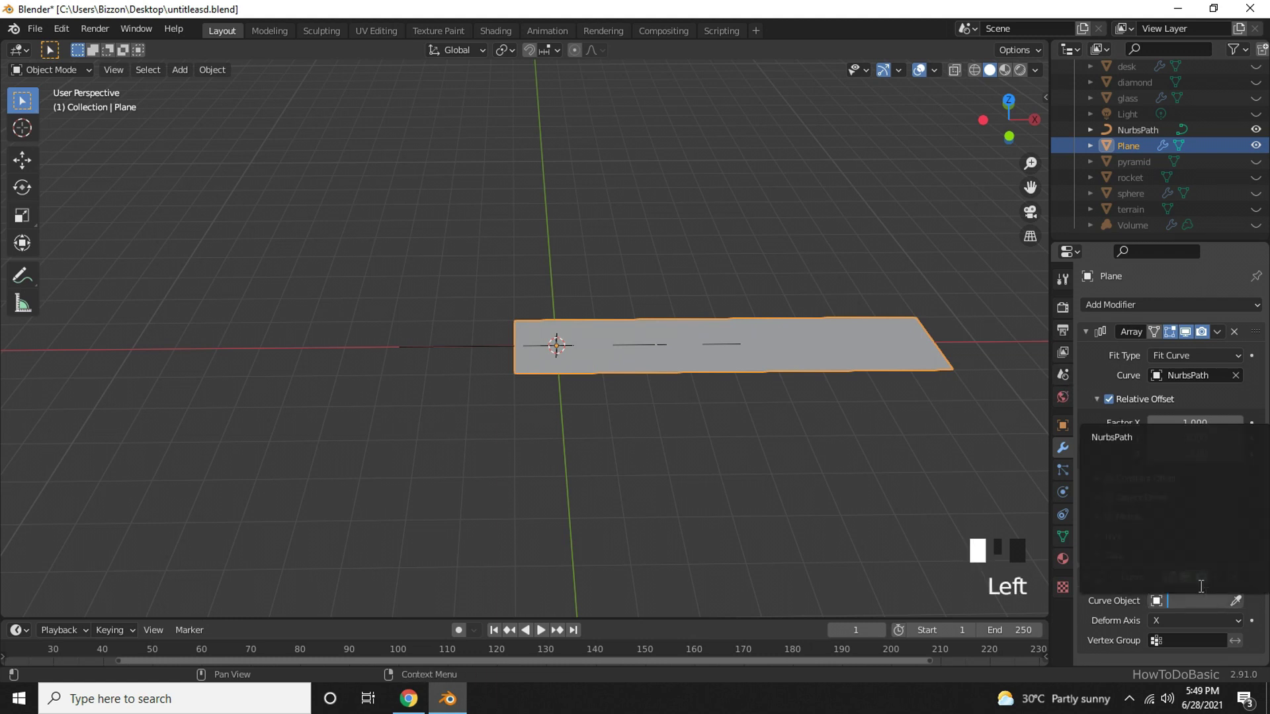
{"action": "left_click", "coordinate": [1111, 437]}
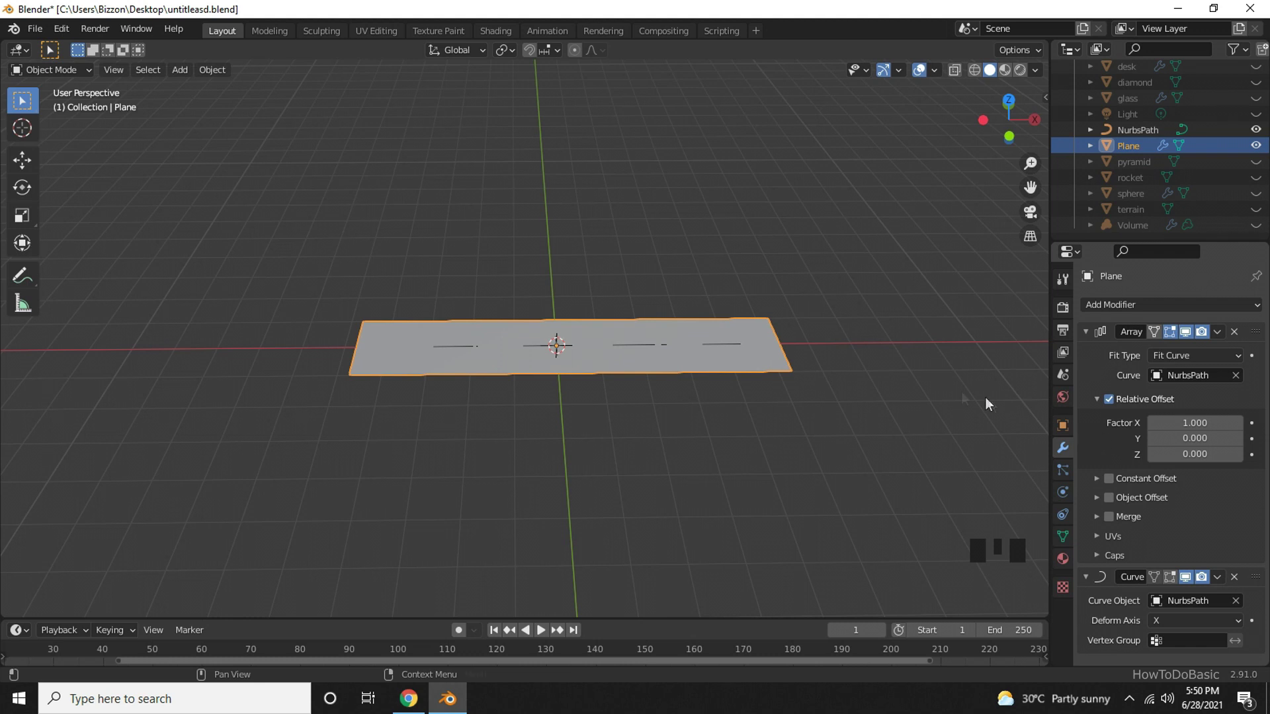
- Raise the path's control point right of centre along Z, humping the road strip upward
{"action": "left_click", "coordinate": [1156, 133]}
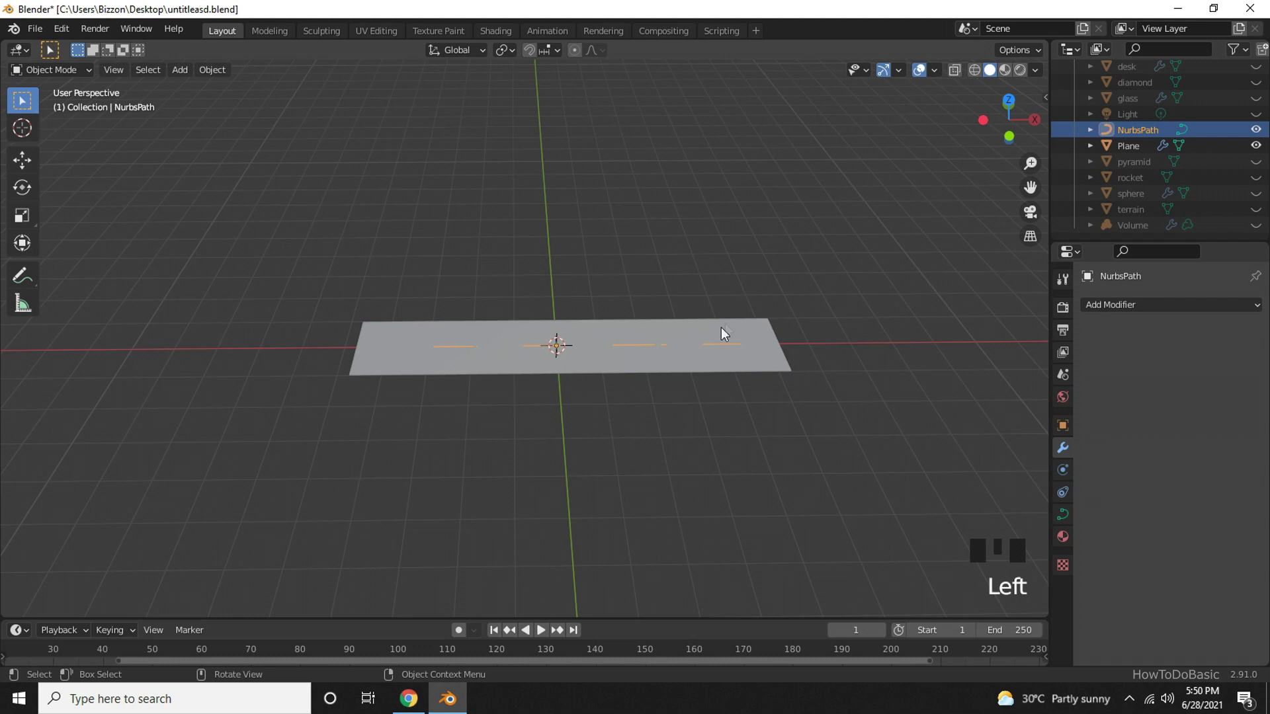
{"action": "left_click", "coordinate": [710, 345]}
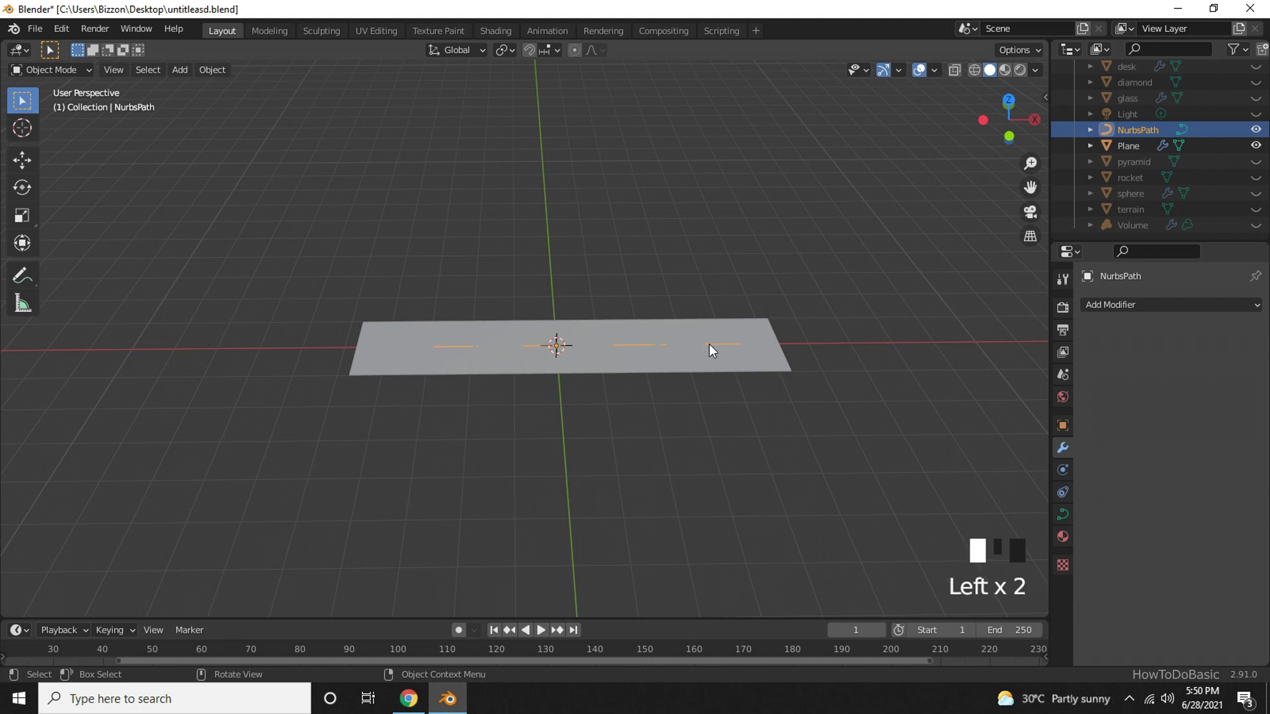
{"action": "left_click", "coordinate": [717, 345]}
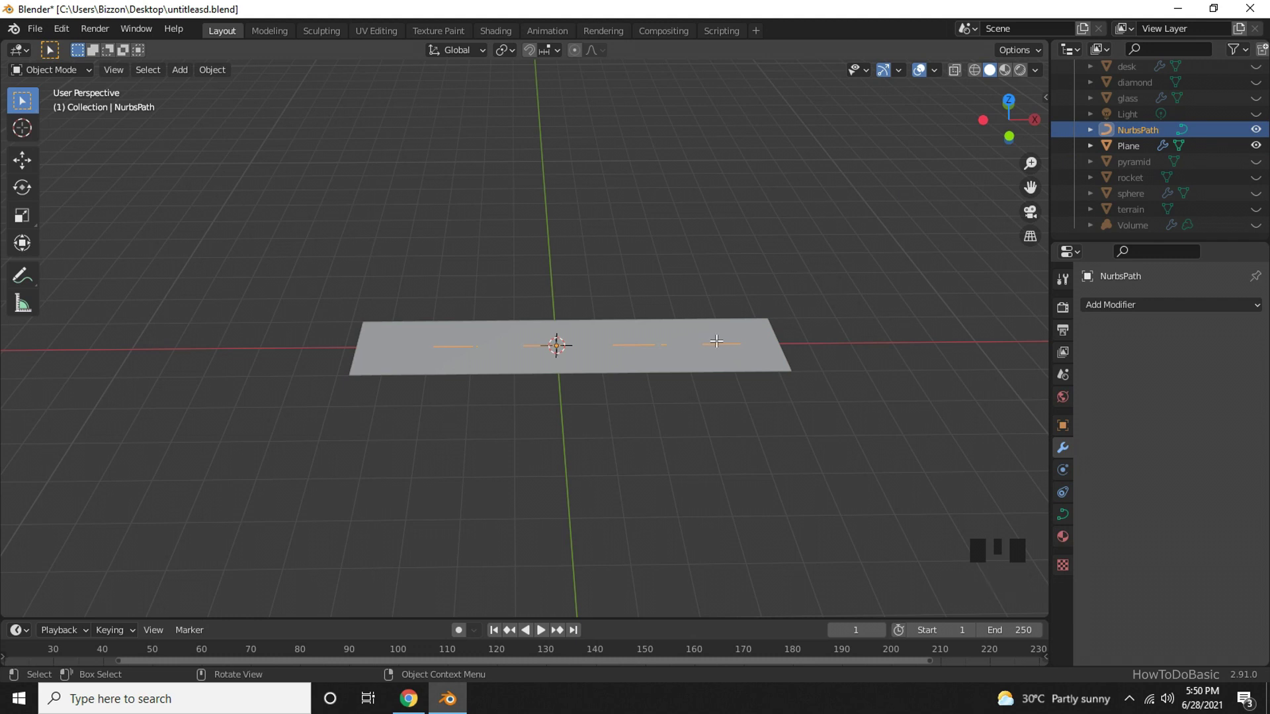
{"action": "key", "text": "Tab"}
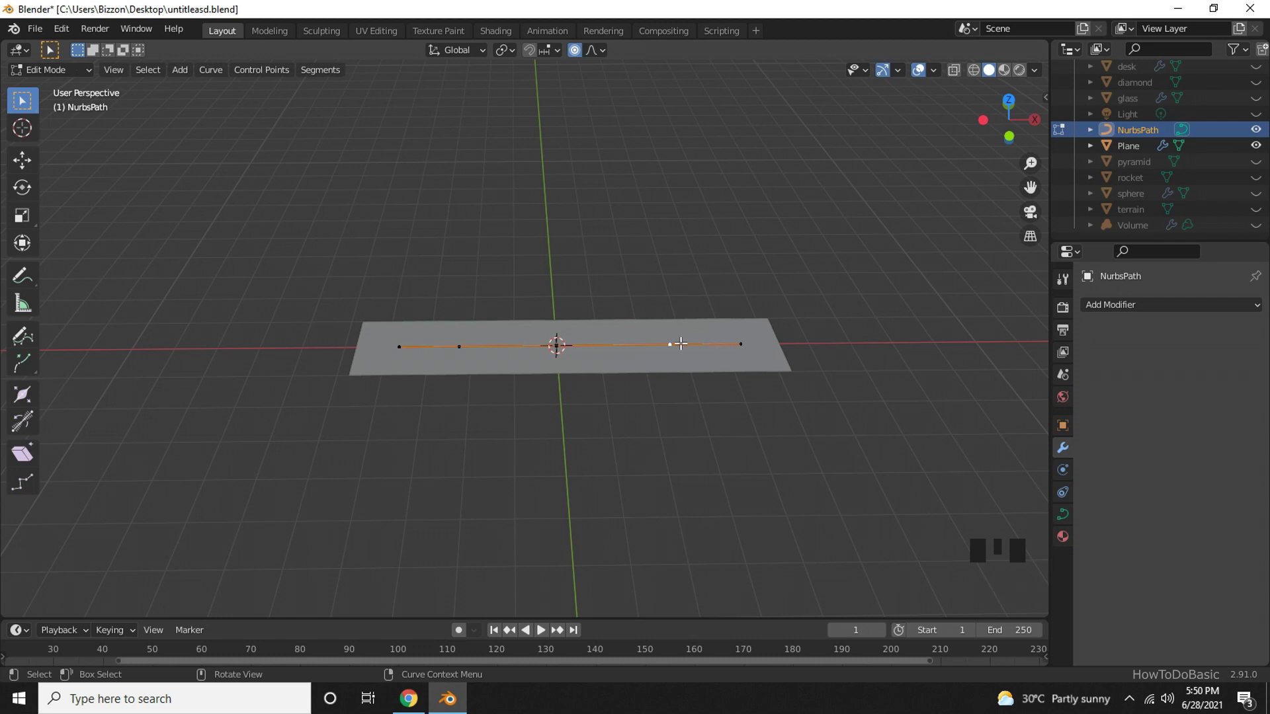
{"action": "left_click", "coordinate": [668, 344]}
{"action": "key", "text": "g"}
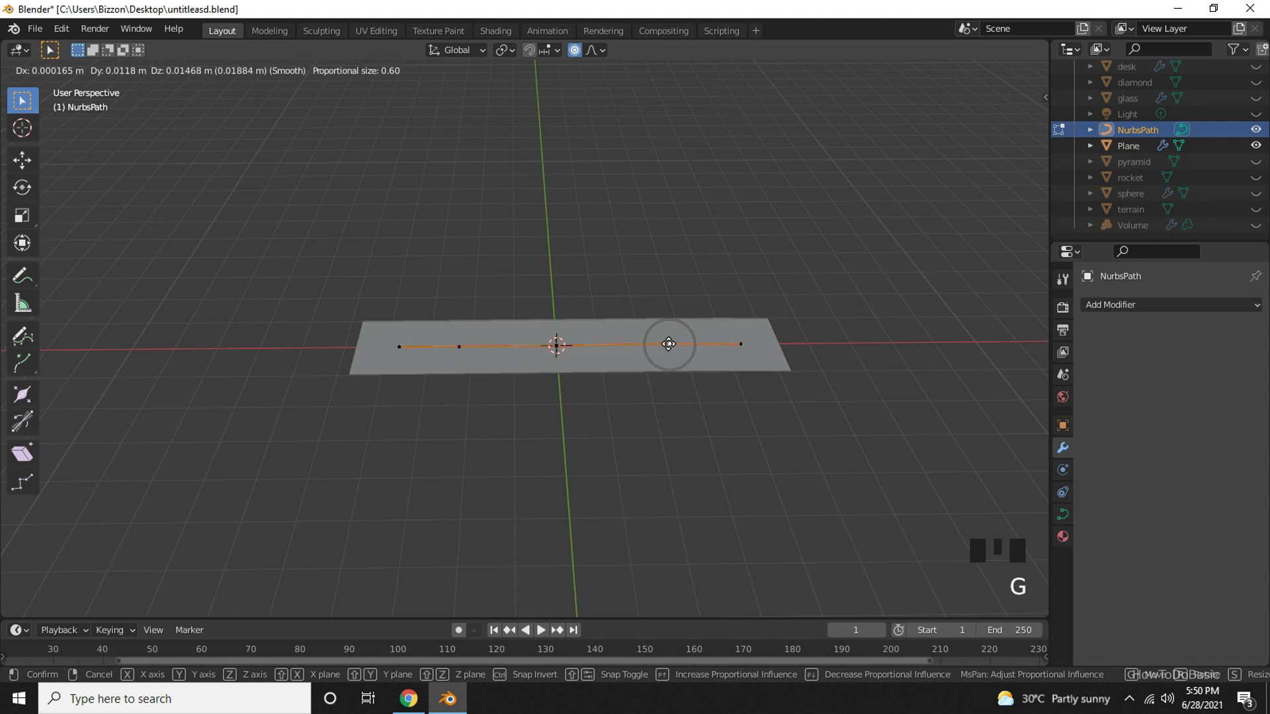
{"action": "key", "text": "z"}
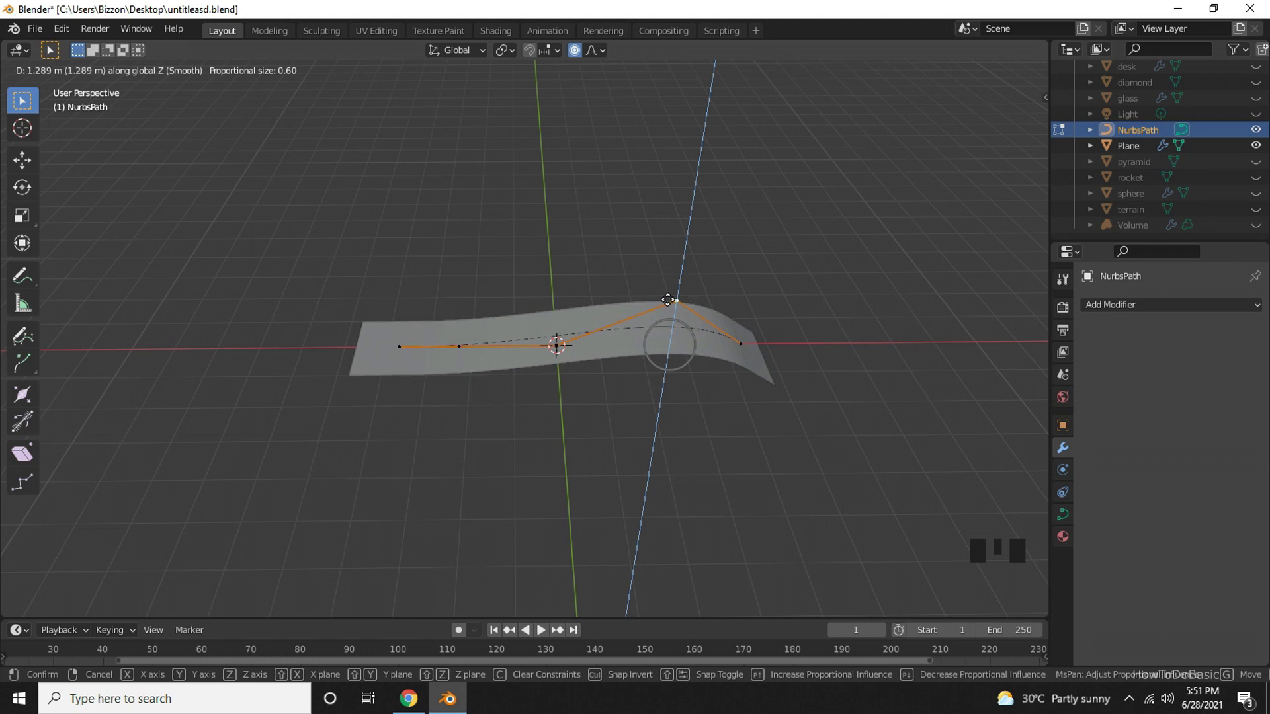
{"action": "left_click", "coordinate": [668, 300]}
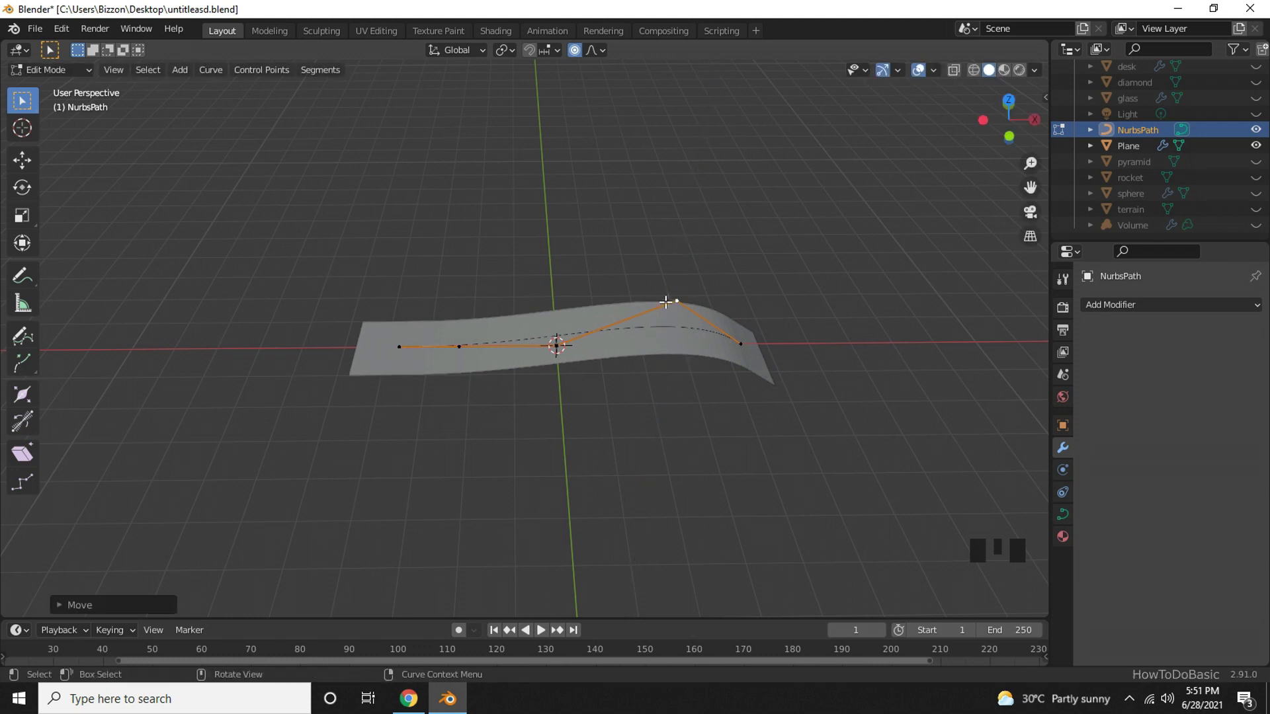
- Stretch the path's leftmost control point further left along X
{"action": "left_click", "coordinate": [397, 346]}
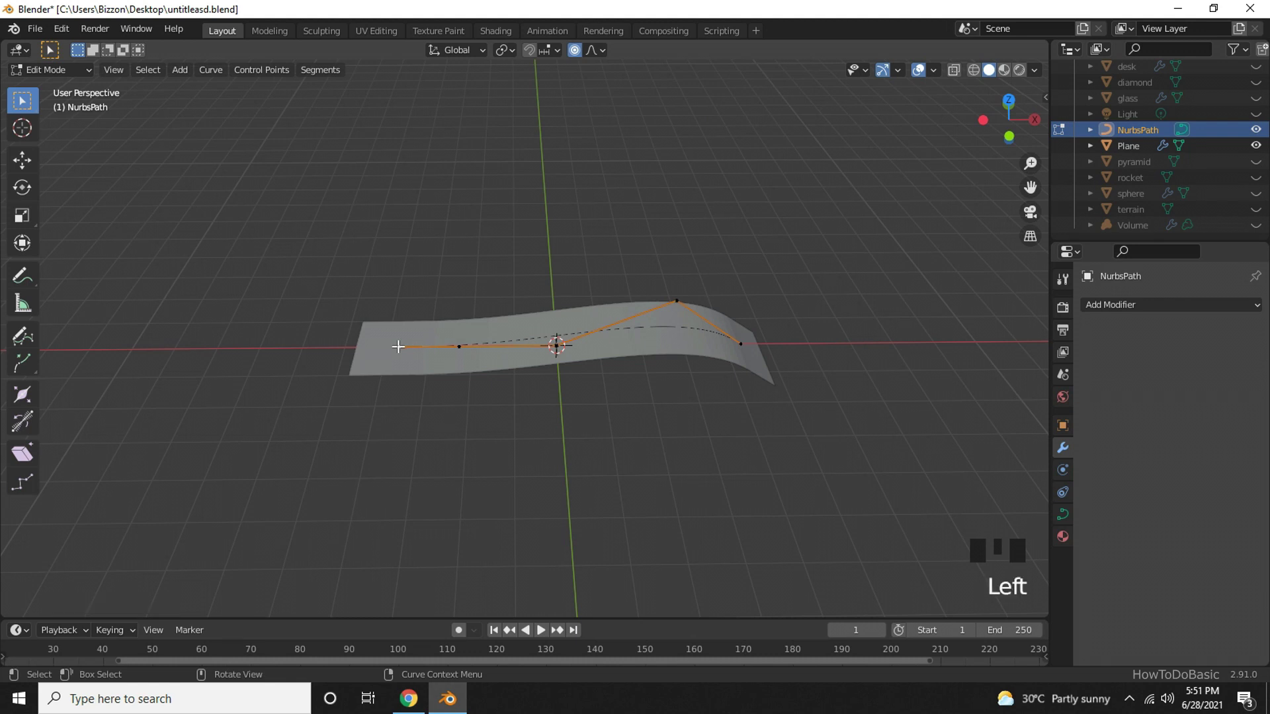
{"action": "key", "text": "g"}
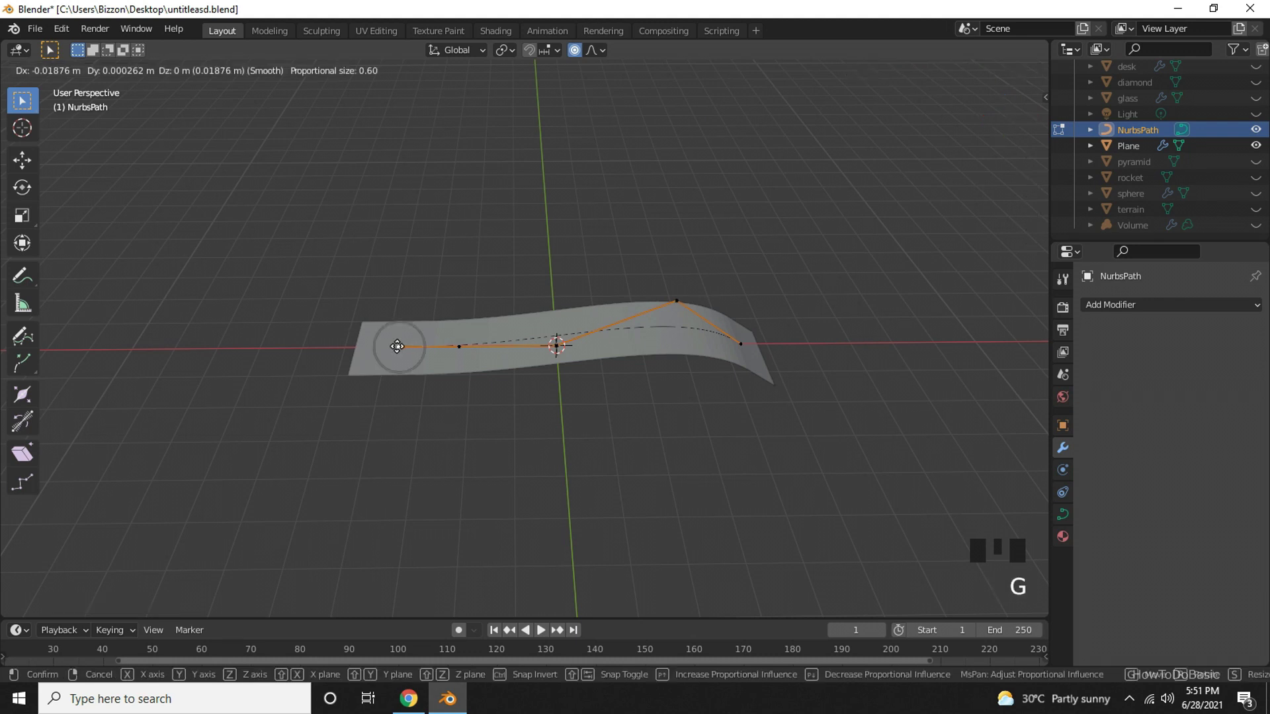
{"action": "key", "text": "x"}
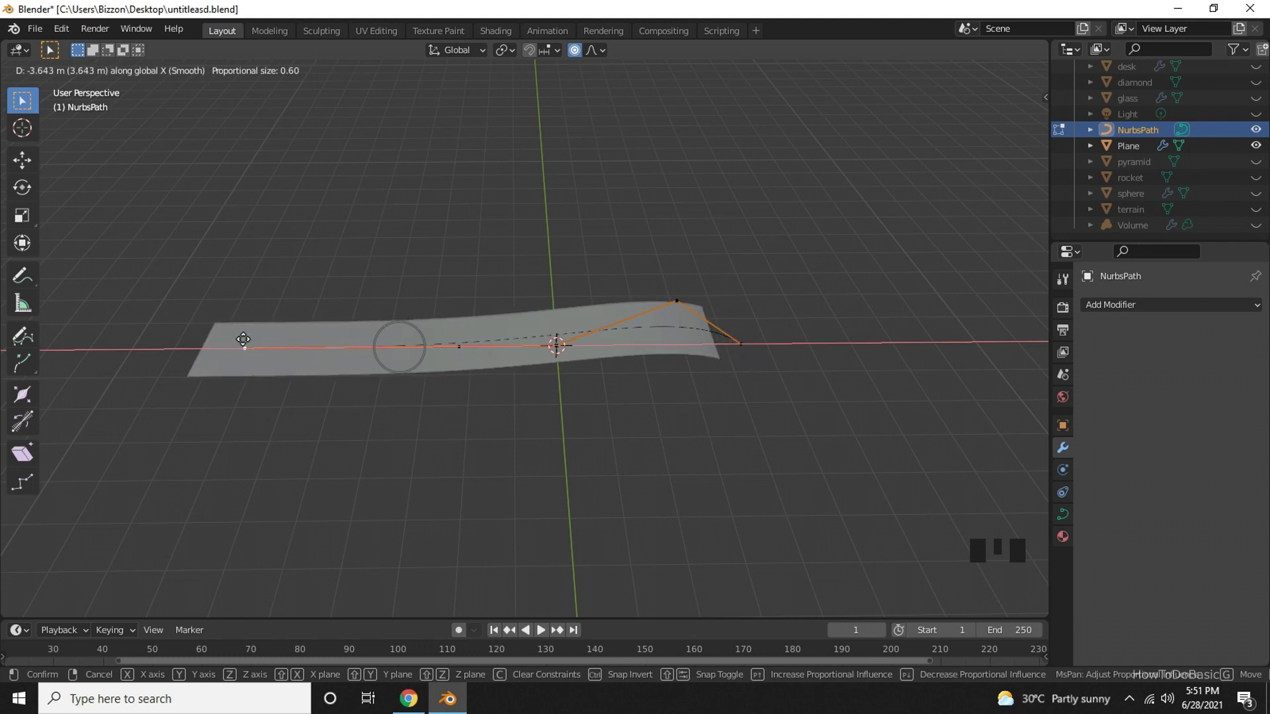
{"action": "left_click", "coordinate": [243, 340]}
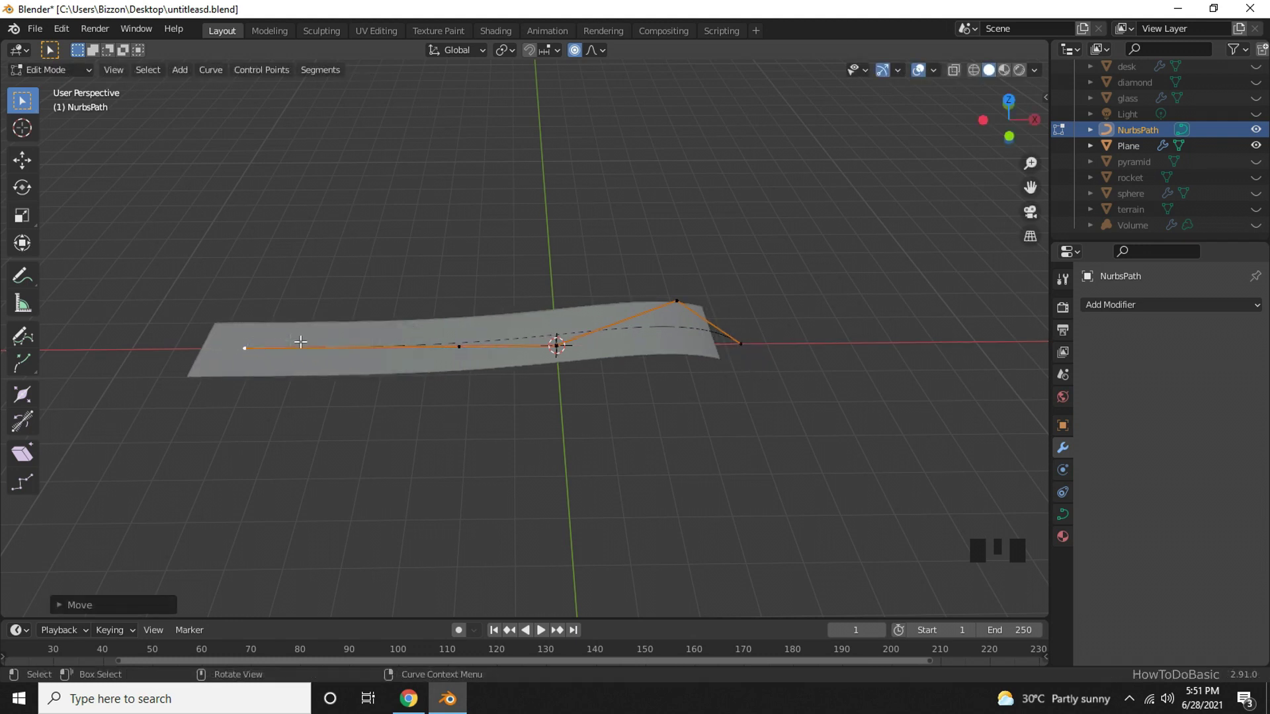
- Pull the point left of centre far out along Y, arching the strip, and finish editing
{"action": "left_click", "coordinate": [459, 347]}
{"action": "key", "text": "g"}
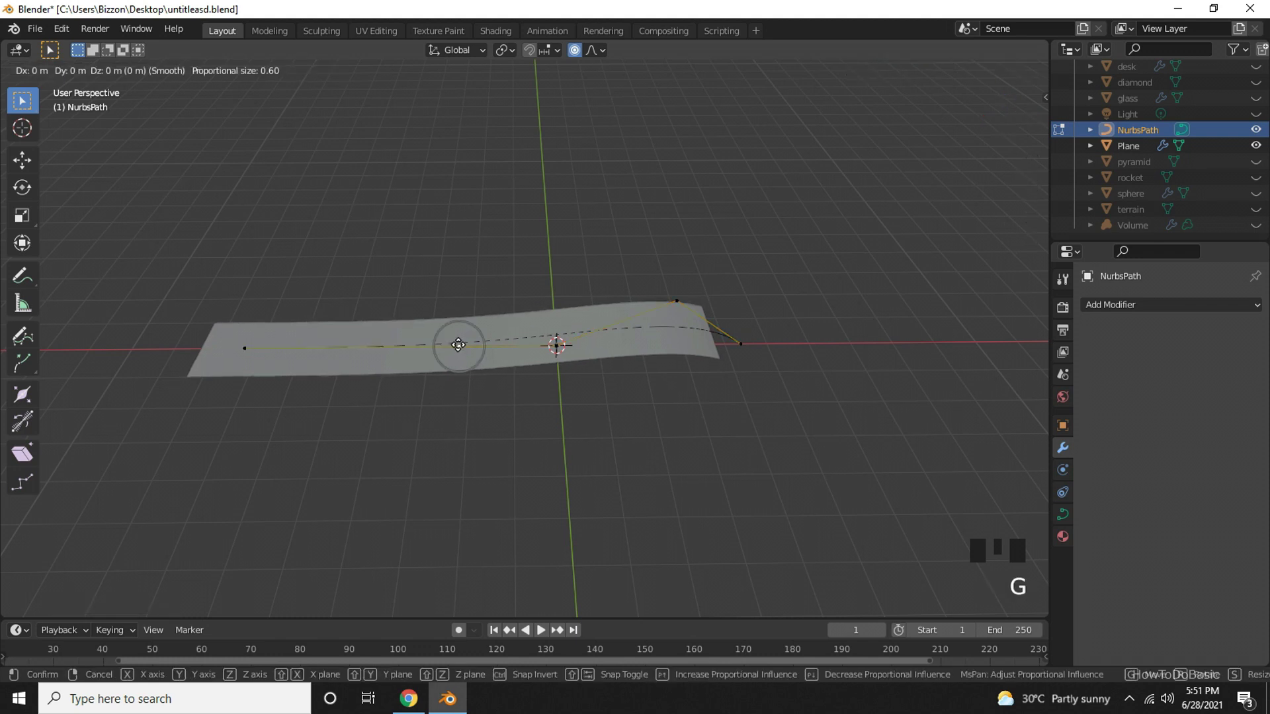
{"action": "key", "text": "y"}
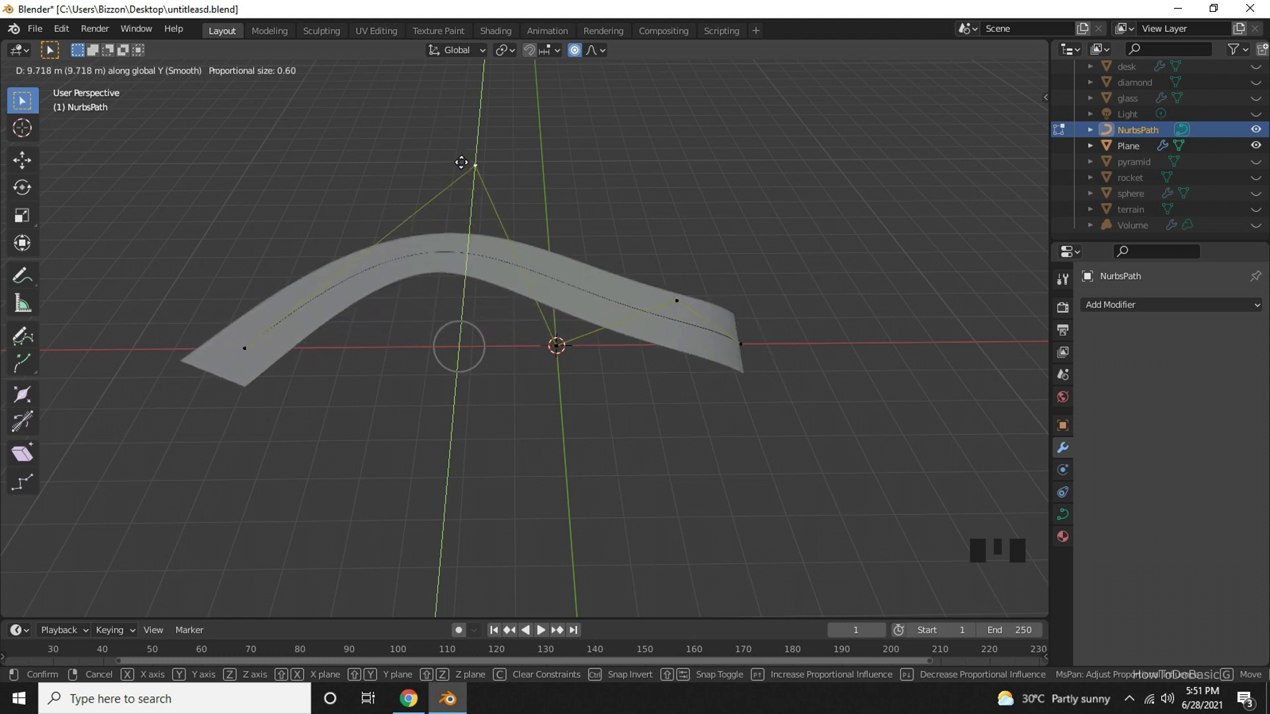
{"action": "left_click", "coordinate": [461, 162]}
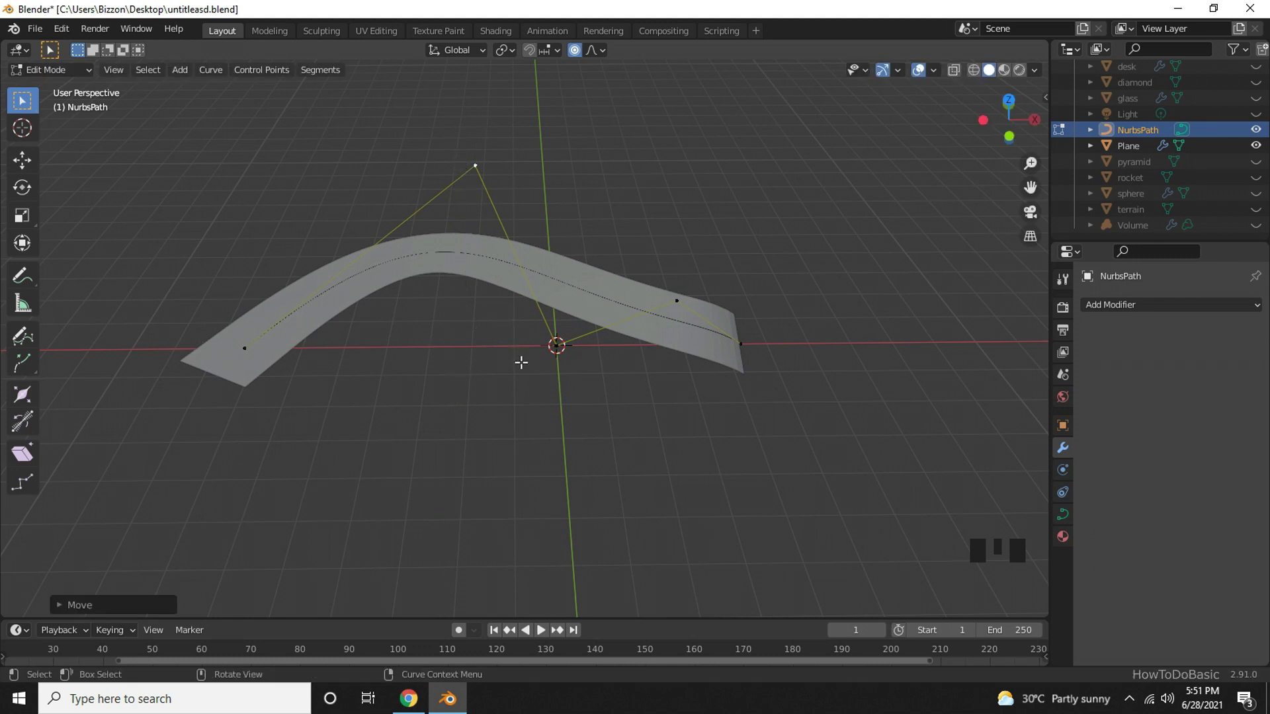
{"action": "key", "text": "Tab"}
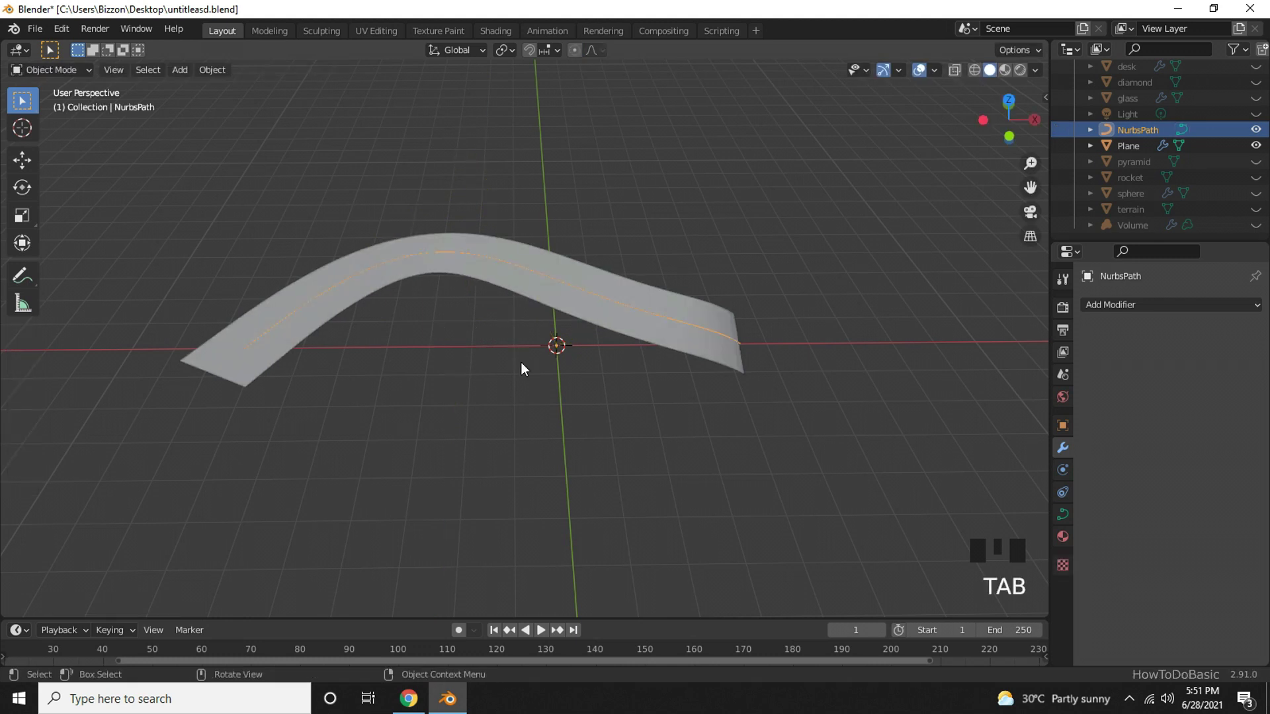